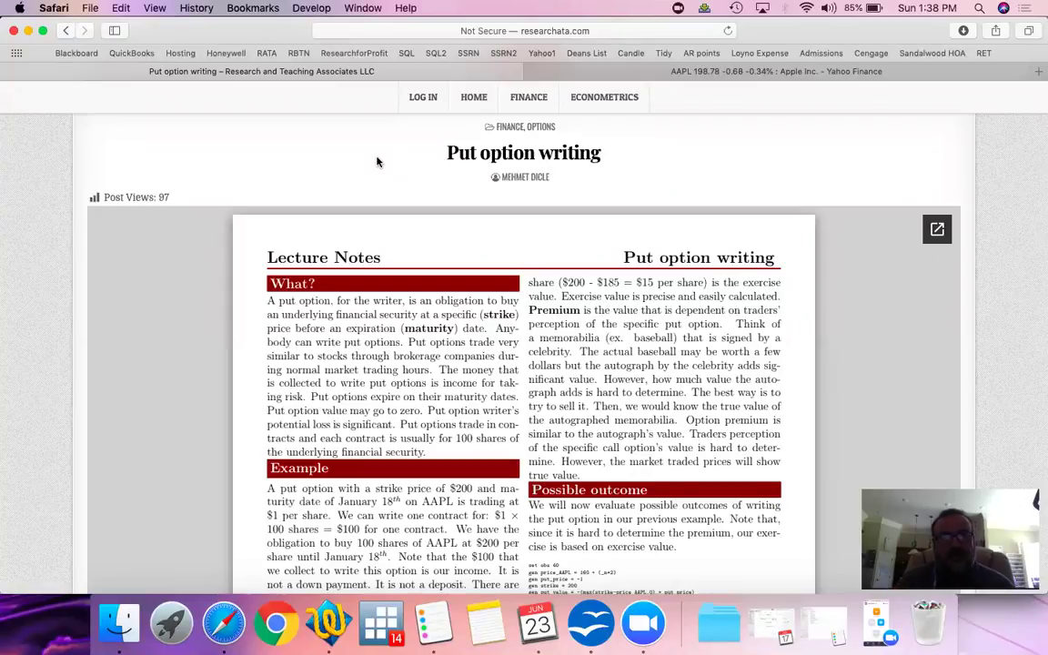
- Show the Yahoo Finance AAPL options tab in Safari, scrolled to the June 28, 2019 calls
click(679, 78)
scroll(164, 371, down, 3)
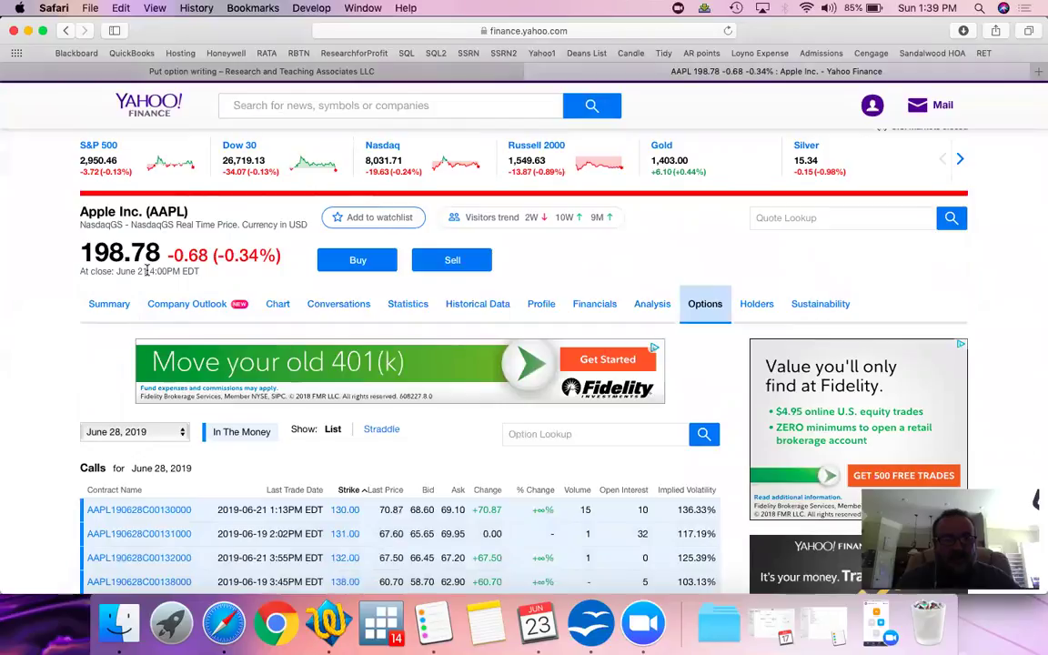
- In Calc, enter AAPL in B3, Spot price 198.78 in B4:C4, and Put in B6
key(super+Tab)
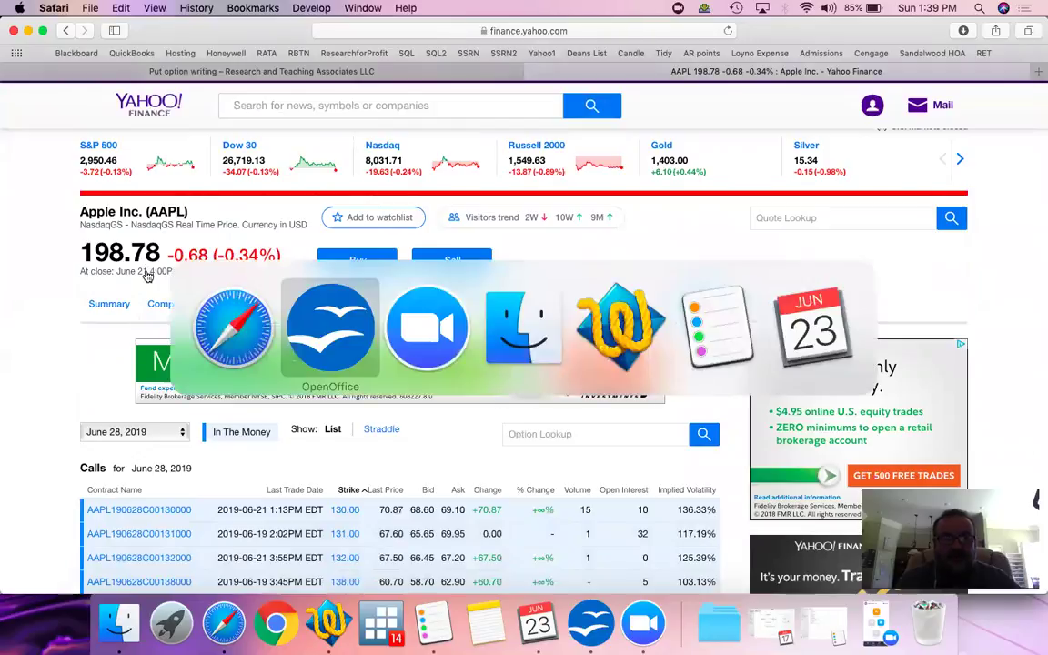
key(Down)
key(Right)
key(Down)
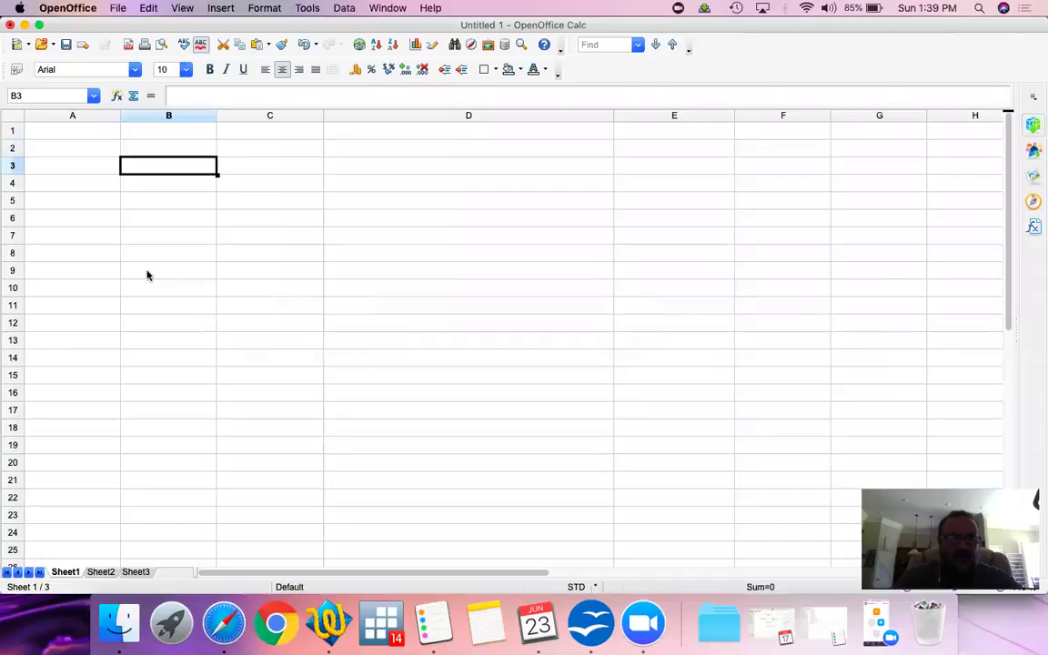
text(AAPL)
key(Return)
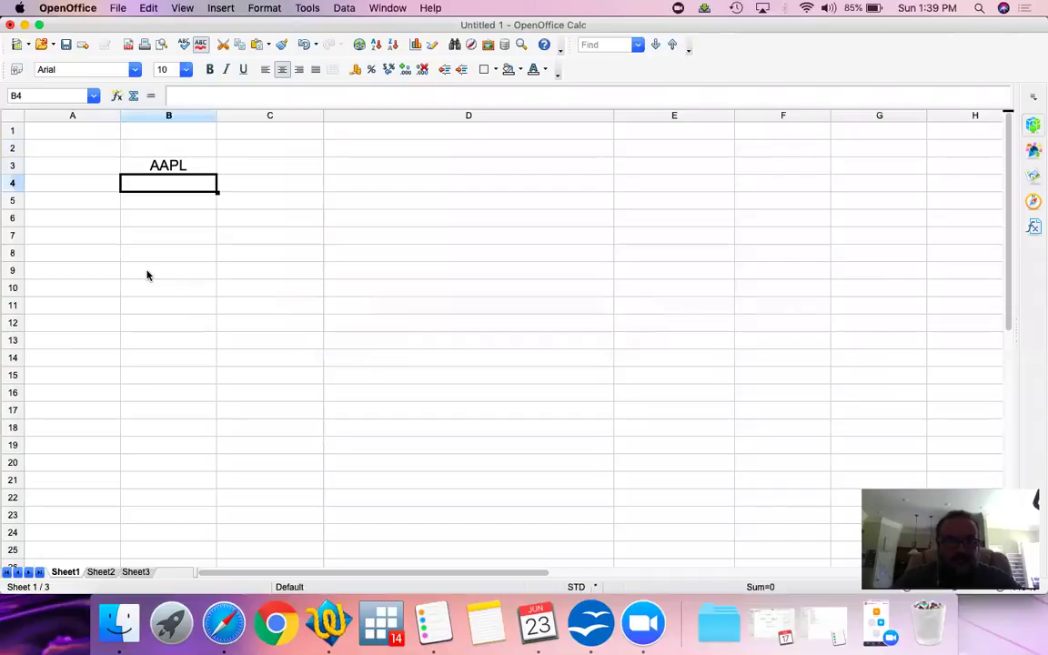
text(Spot)
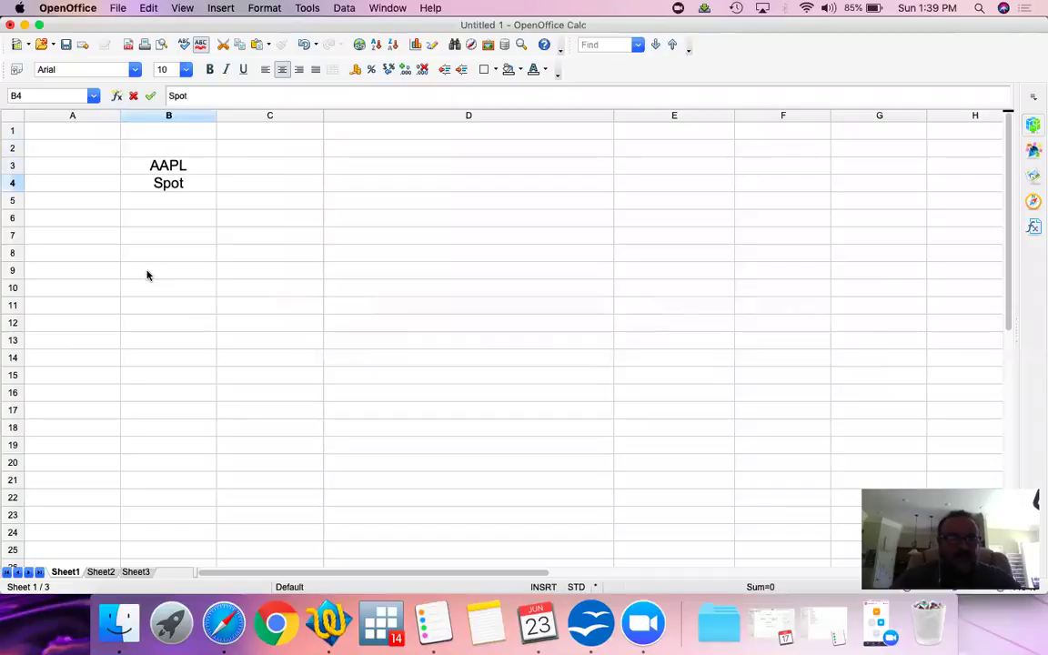
text( price)
key(Tab)
text(198)
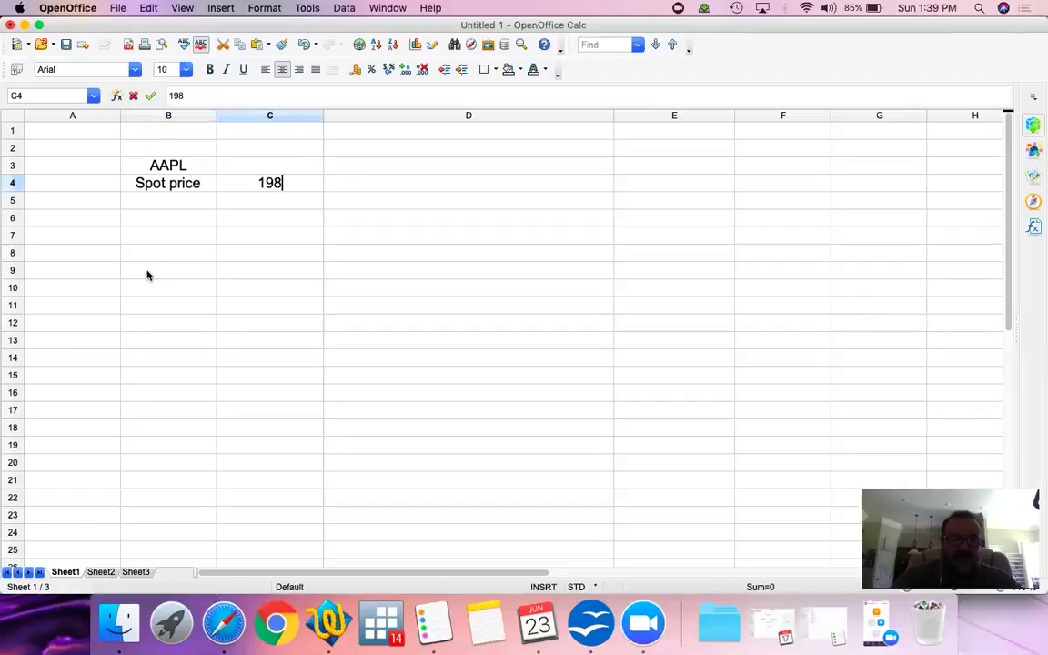
text(.78)
key(Return)
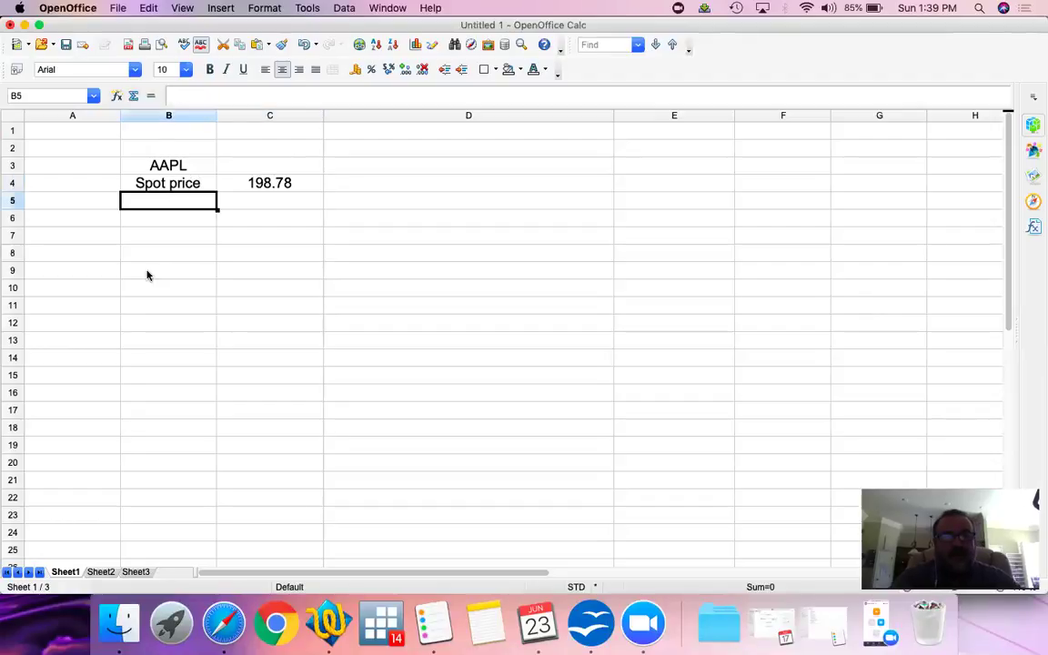
key(Return)
text(Put)
key(Return)
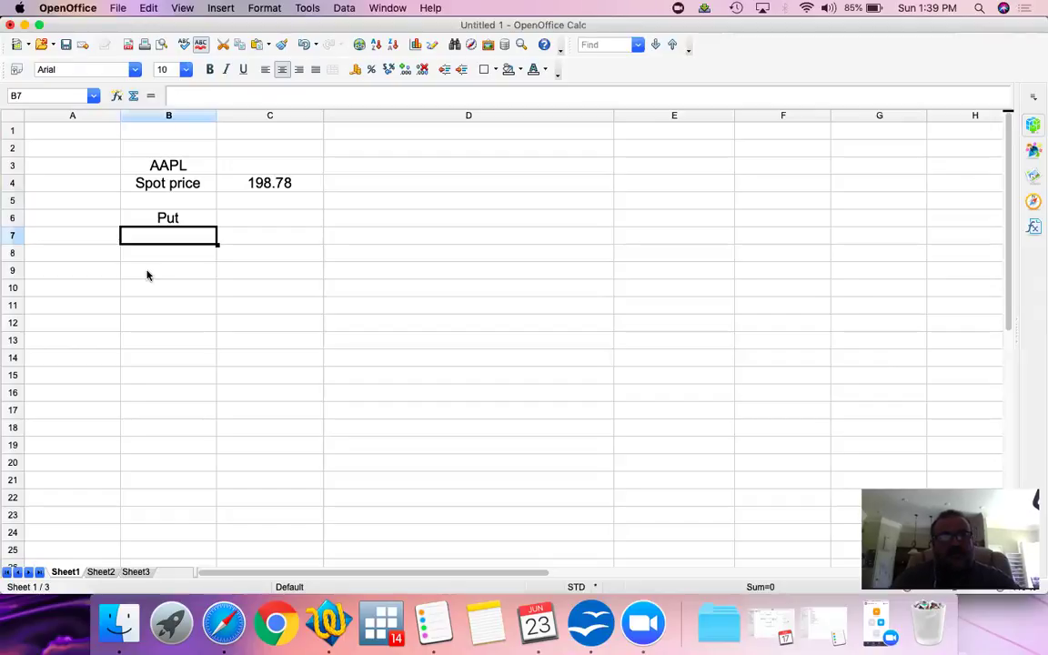
- Enter the Strike price label with 200 in B7:C7
text(Strike)
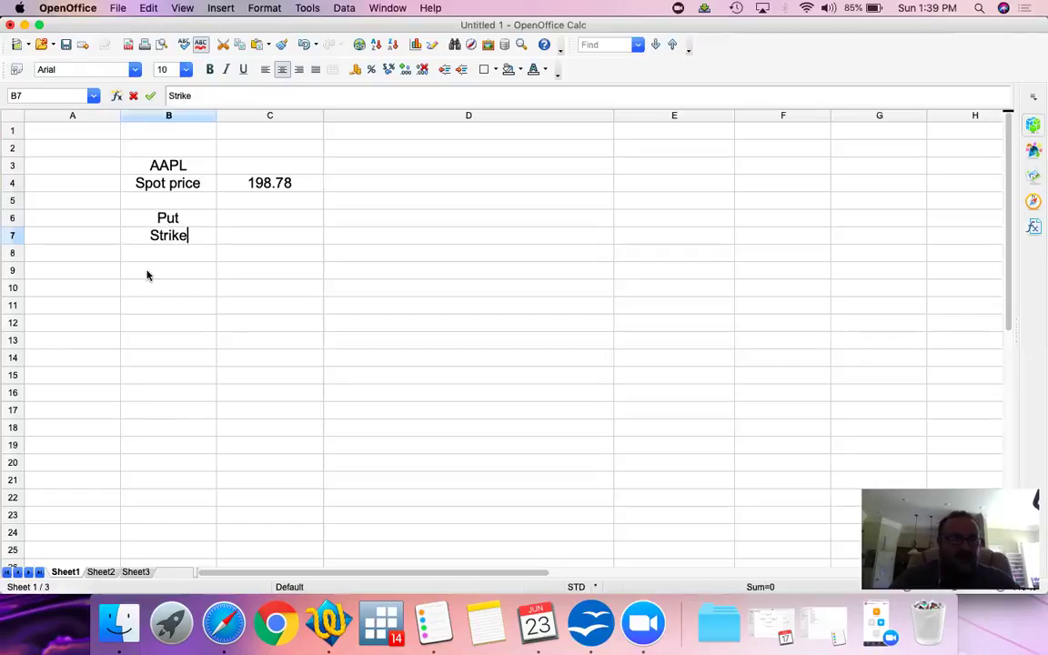
key(Tab)
key(shift+Tab)
text(Strike pric)
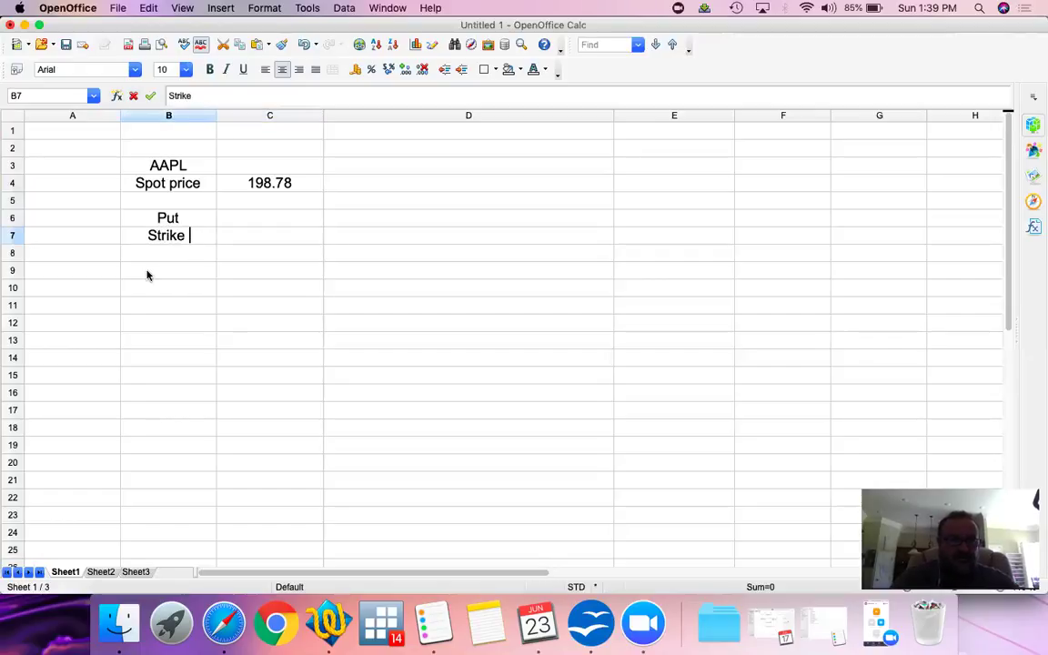
text(e)
key(Tab)
text(200)
key(Return)
key(Return)
key(Return)
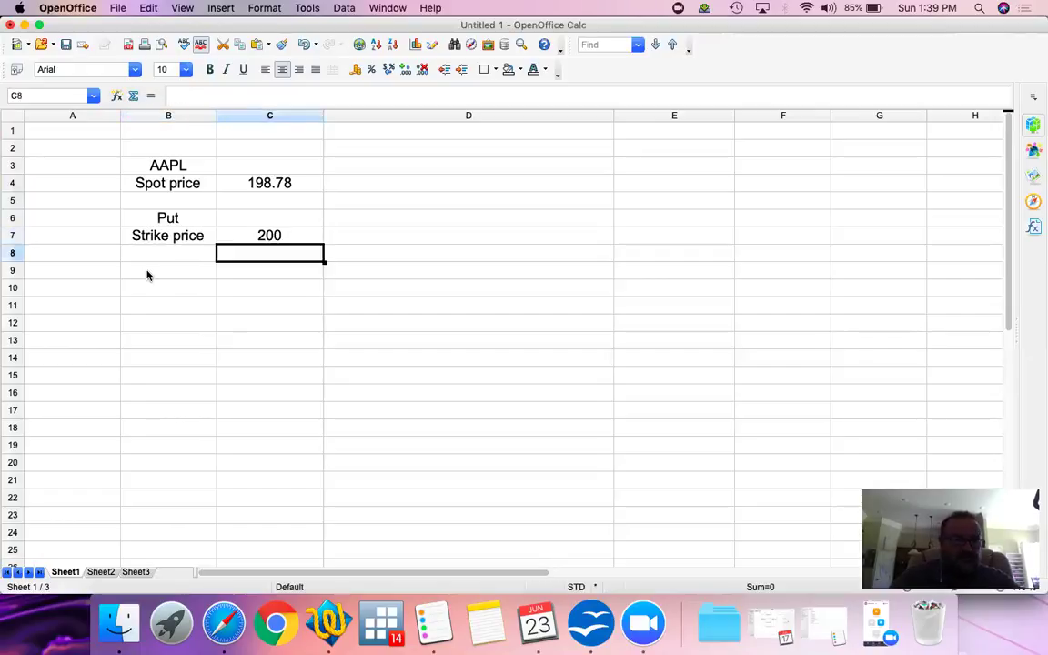
- Add the column headings Price and Exercise value in B10:C10
key(shift+Tab)
text(Price)
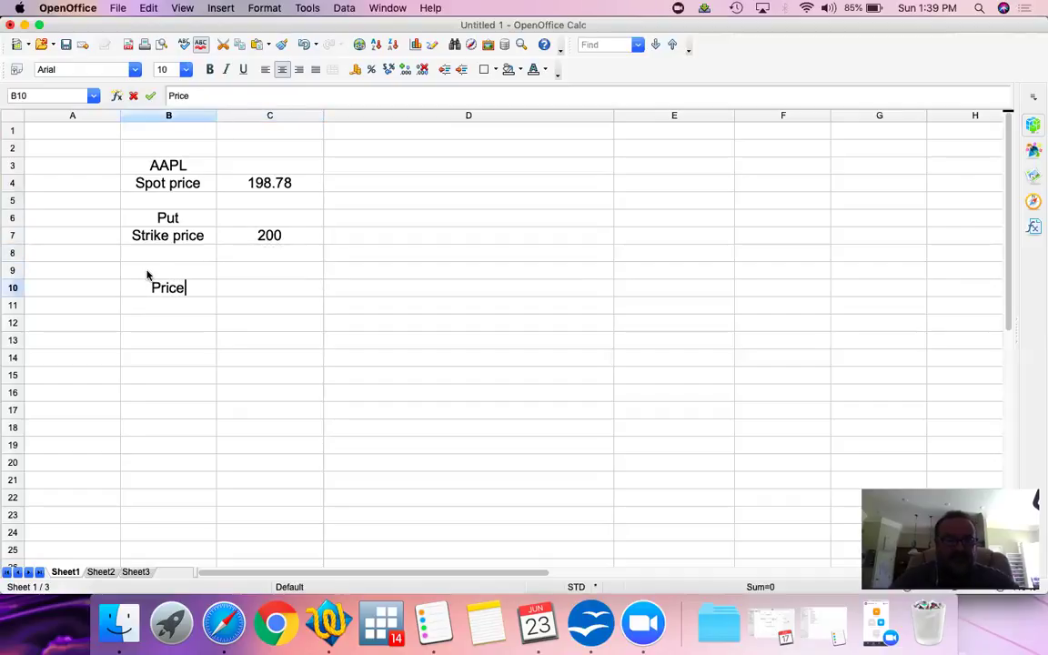
key(Tab)
text(Exer)
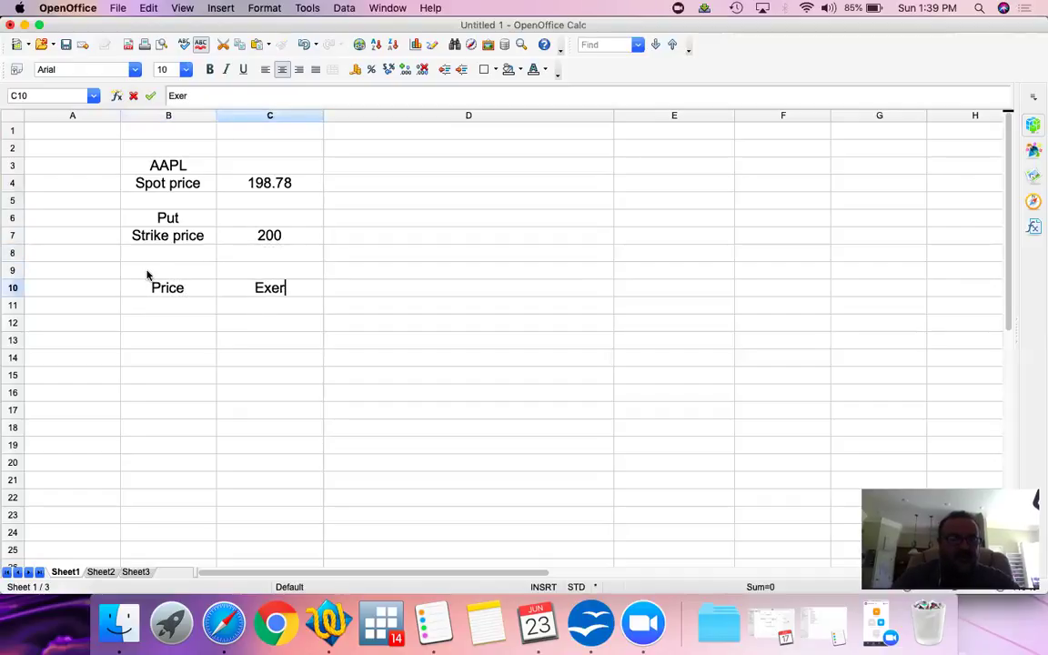
text(cise valyue)
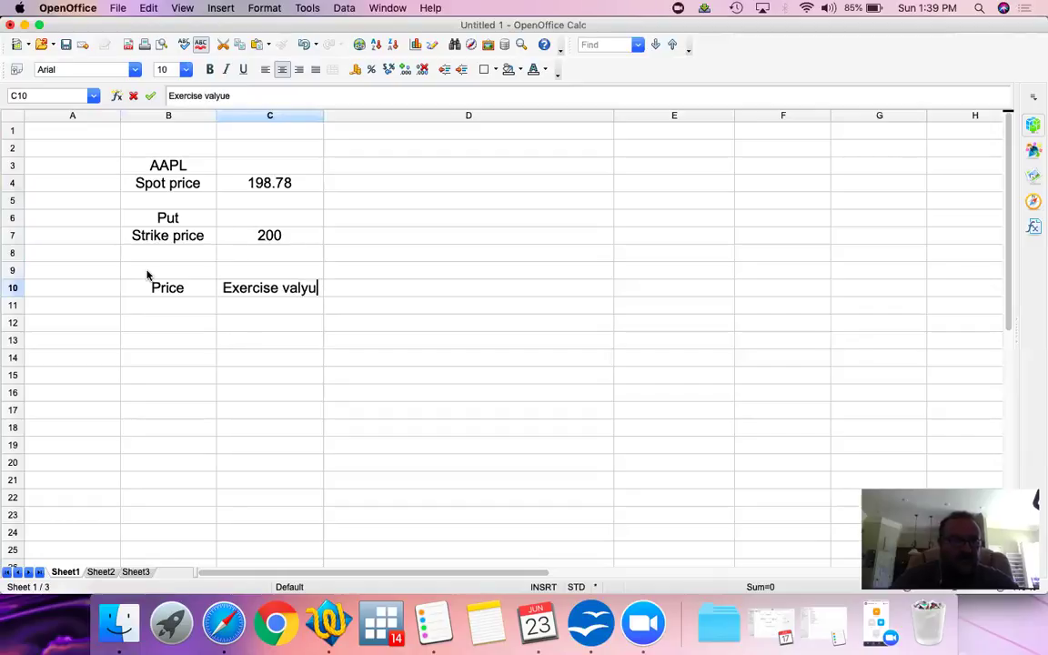
key(BackSpace)
key(BackSpace)
text(ue)
key(Return)
key(Left)
key(Down)
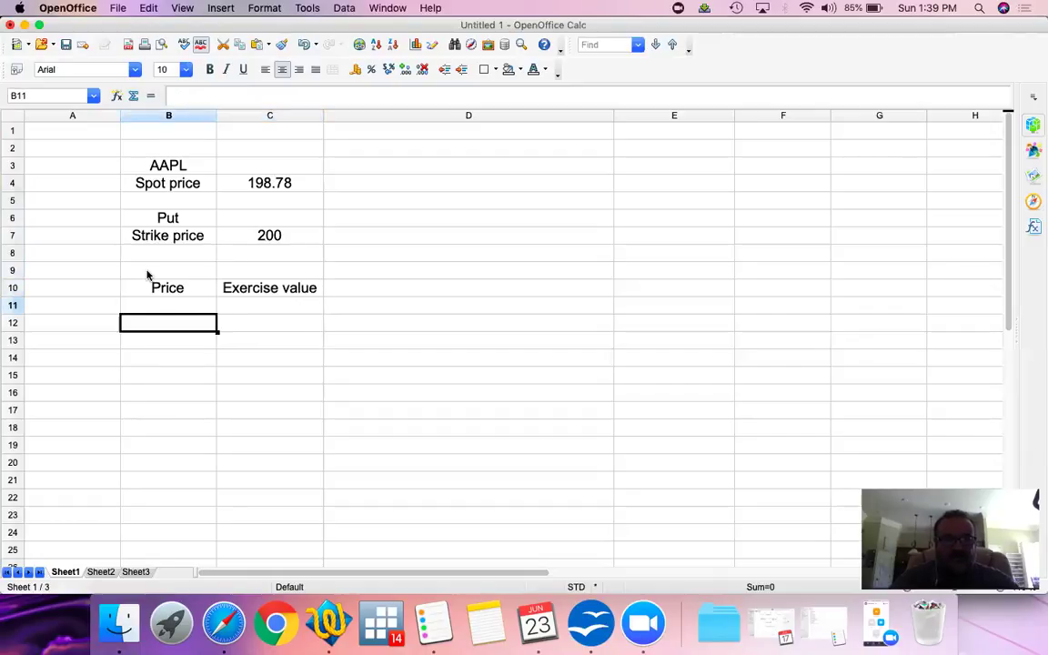
- Enter 198.78 as the first price in B14
key(Down)
key(Down)
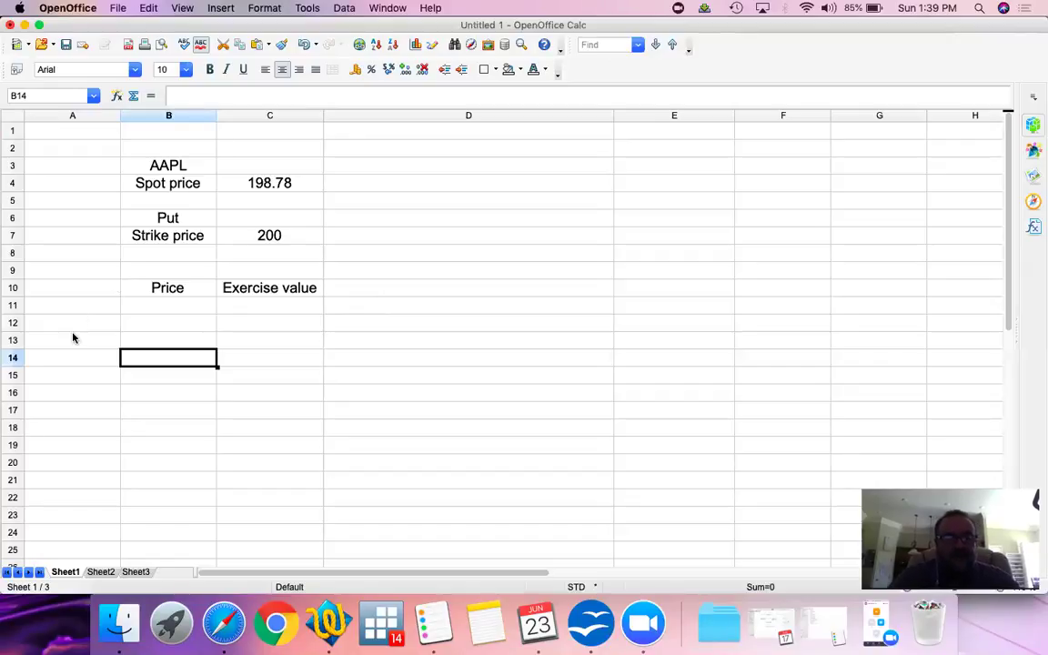
text(198)
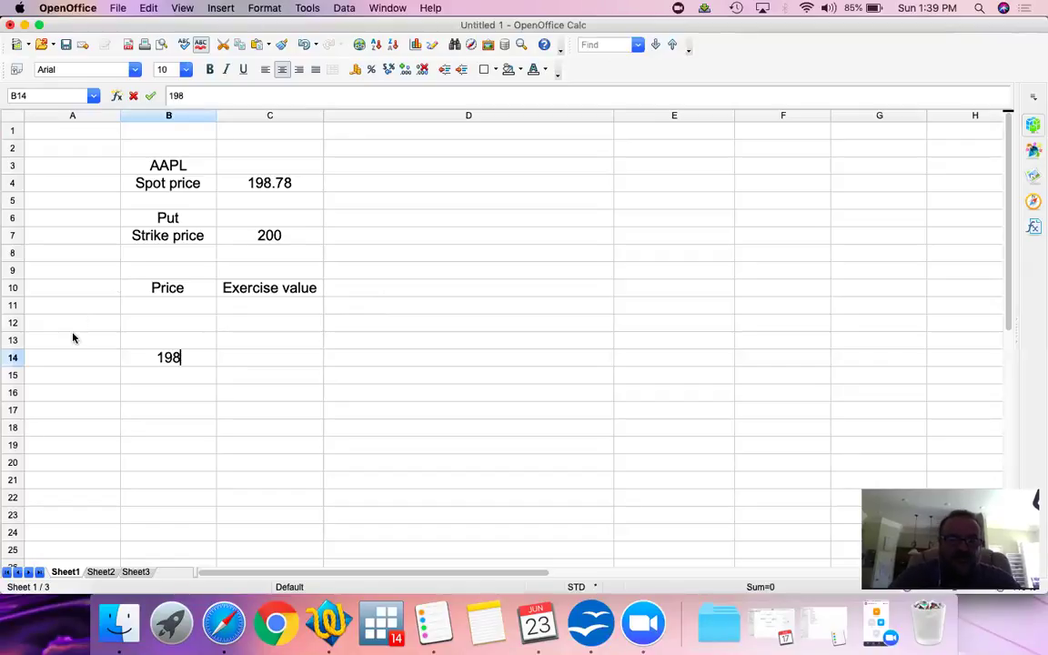
text(.78)
key(Tab)
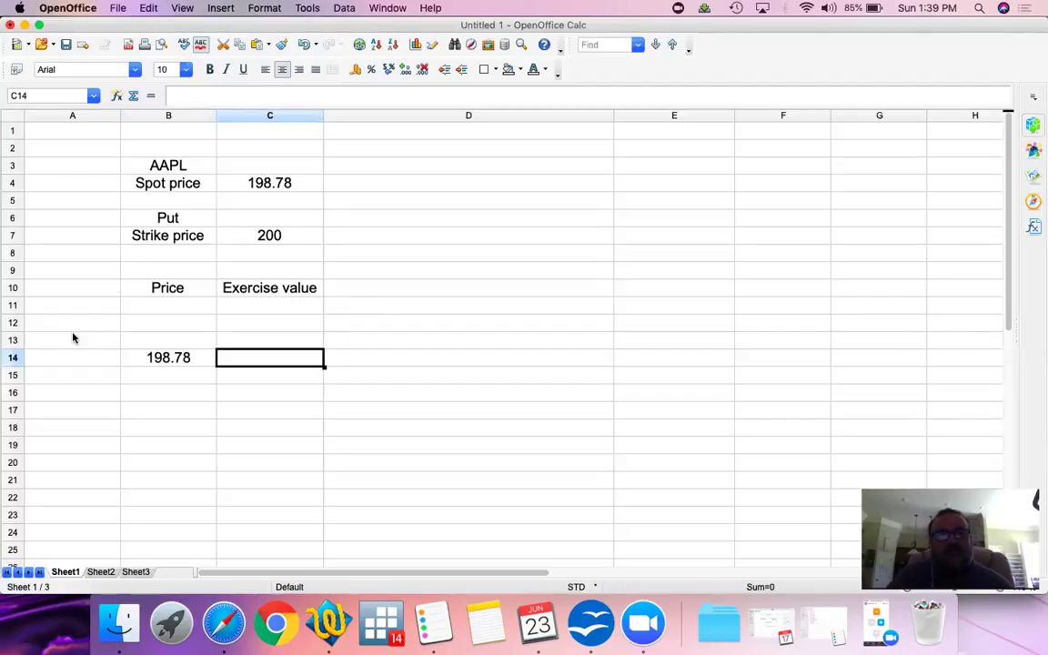
- Label B8 'Price of the option' and autofit column B to its width
key(Up)
key(Up)
key(Up)
key(Up)
key(Up)
key(Up)
key(Left)
text(Pric)
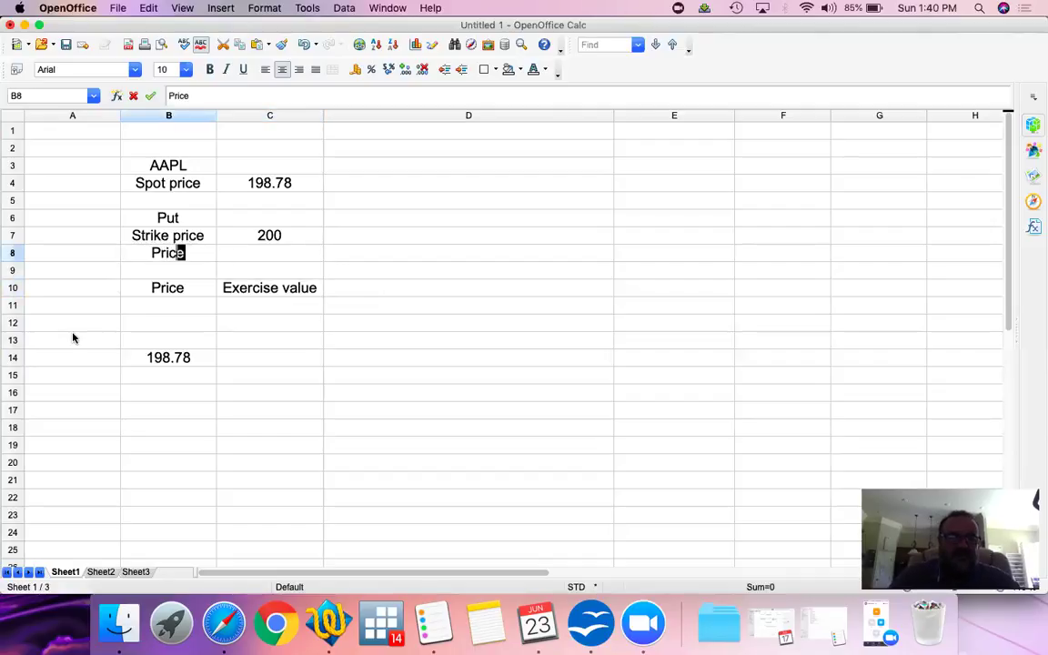
text(e of the option)
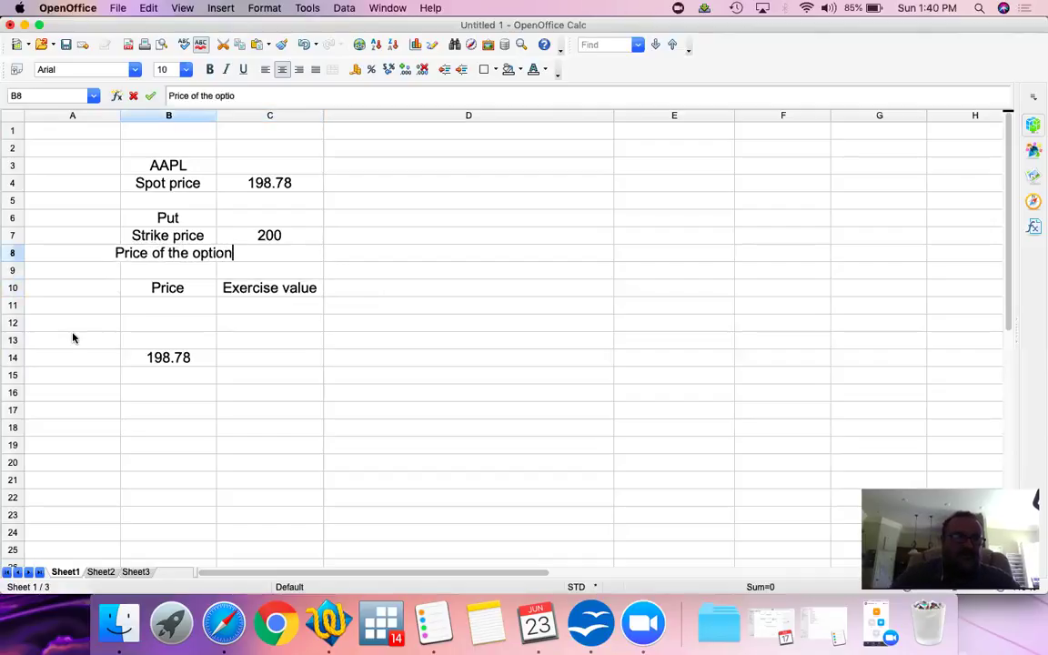
key(Return)
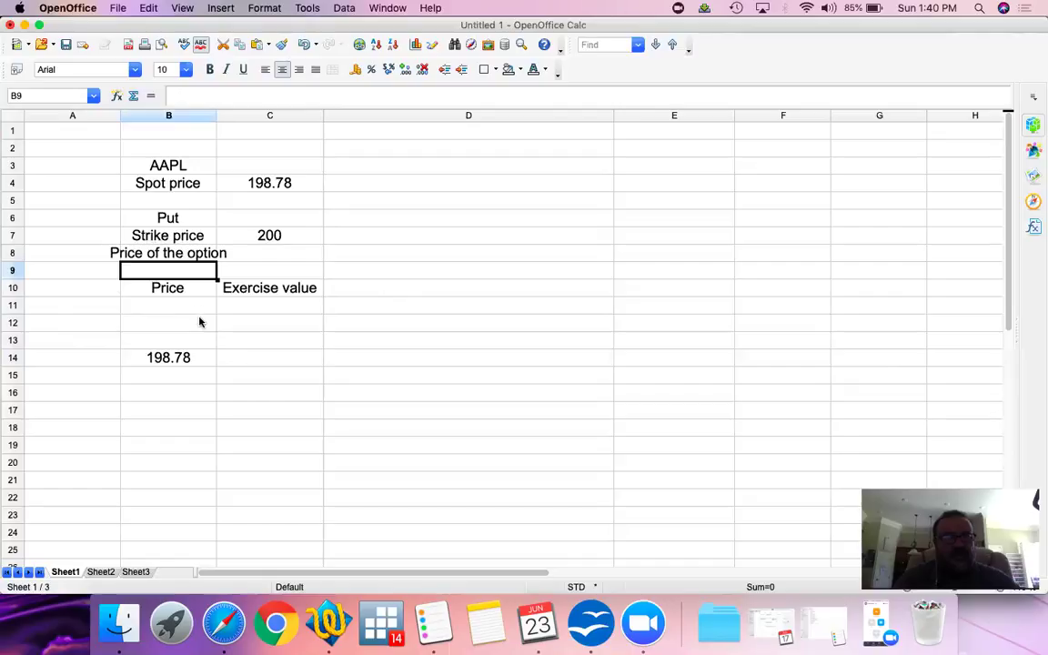
double_click(215, 121)
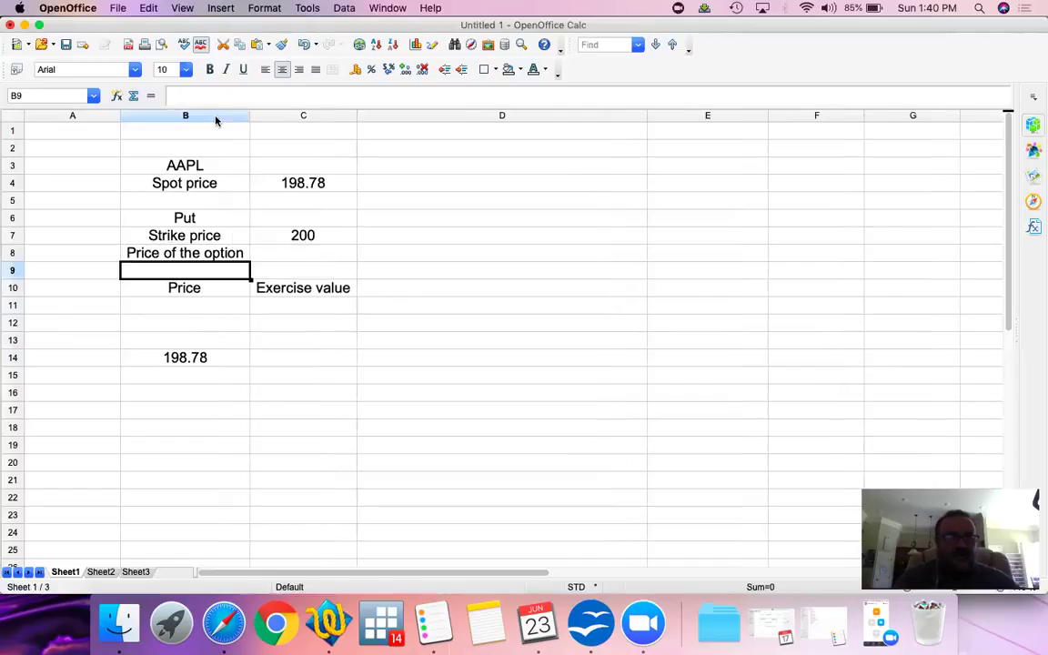
- Scroll Yahoo Finance's AAPL puts to the 200 strike, last price 3.20, then return to Calc
key(super+Tab)
scroll(403, 412, down, 3)
scroll(403, 412, down, 1)
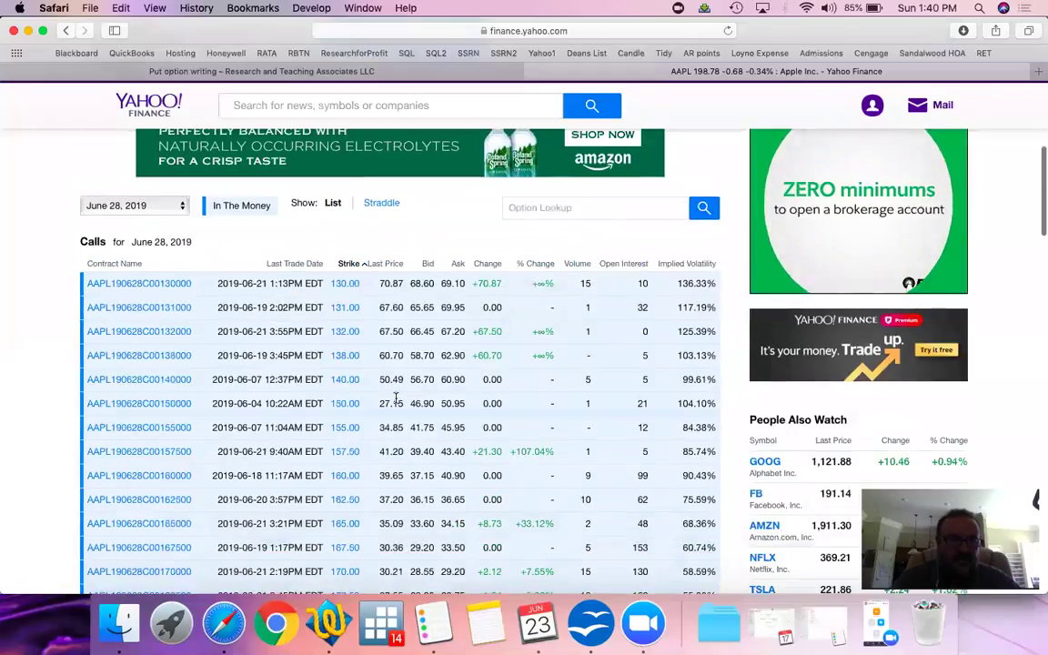
scroll(250, 371, down, 15)
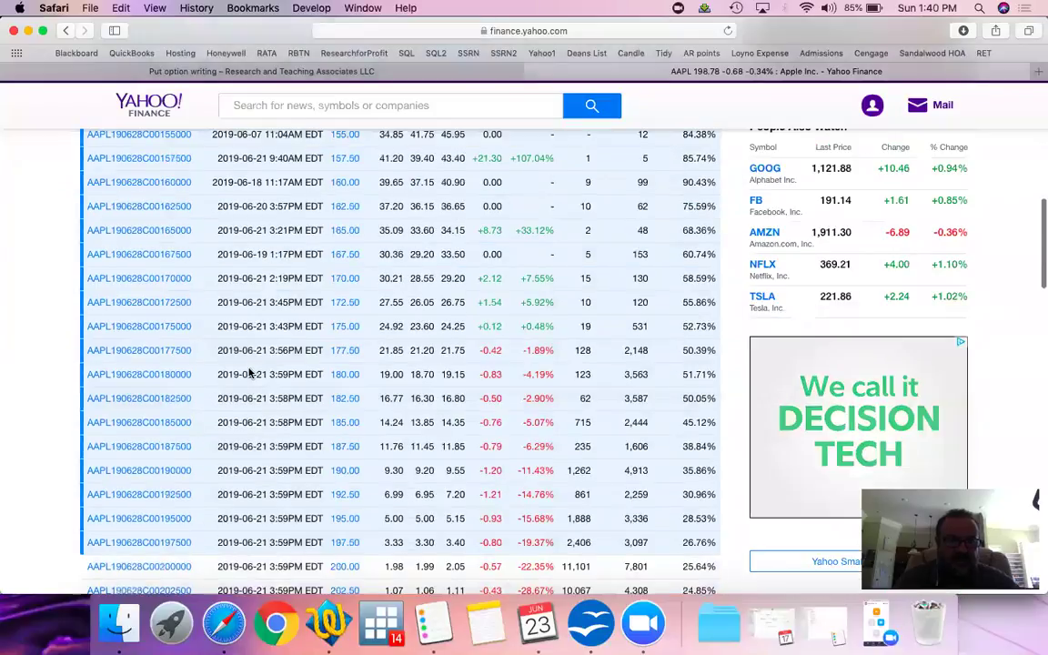
scroll(250, 371, down, 10)
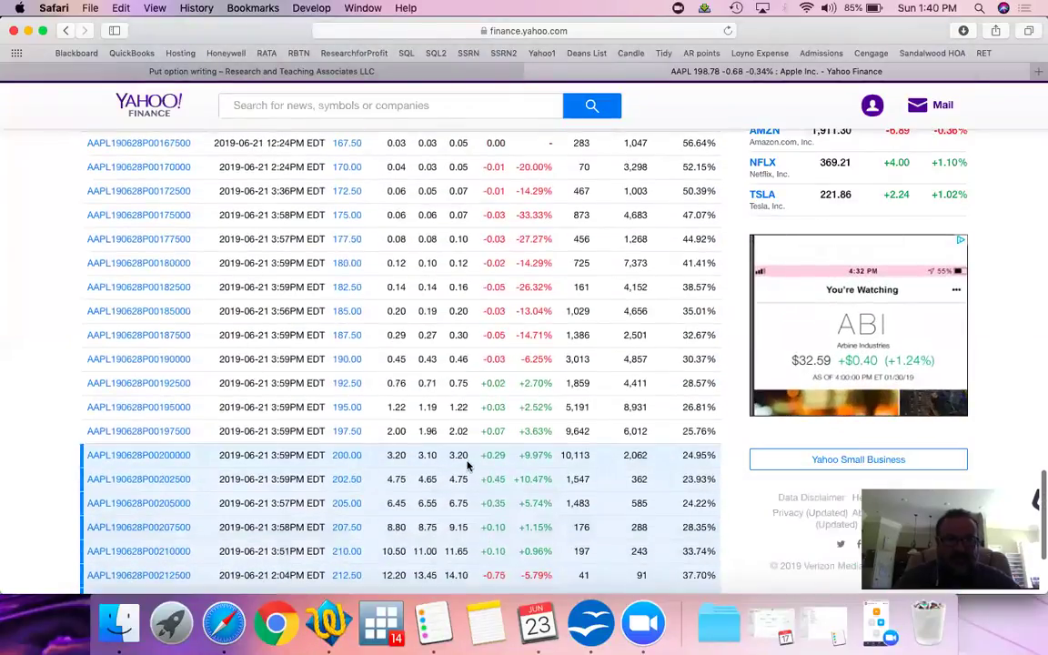
key(super+Tab)
- Enter 3.20 as the option price in C8
key(Up)
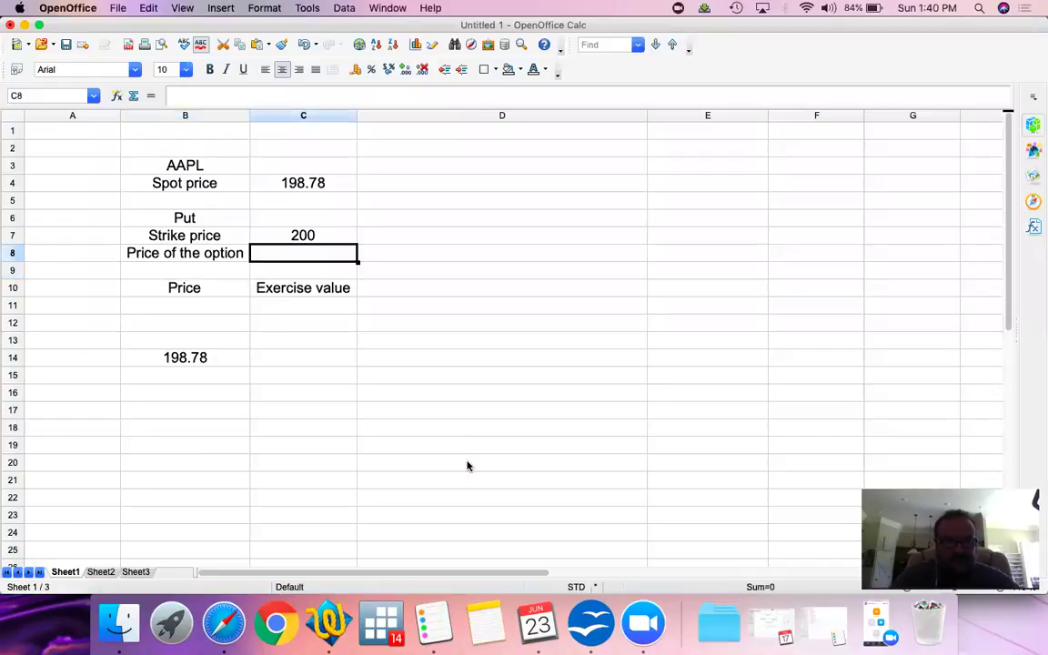
text(3.20)
key(Return)
key(Down)
key(Down)
key(Down)
key(Down)
key(Down)
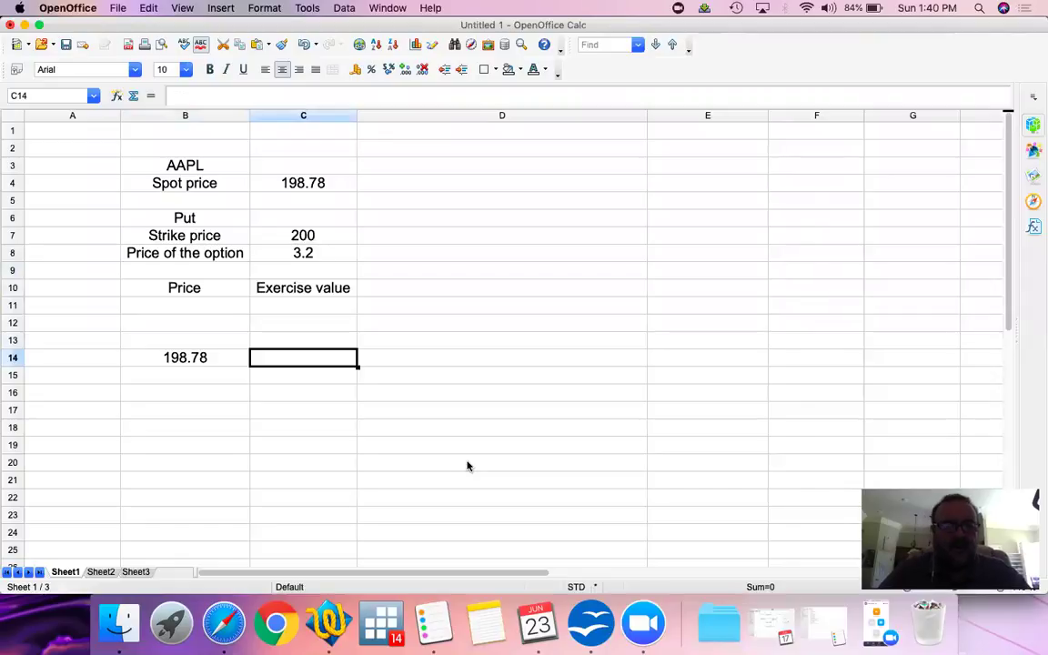
- Make the Put label and the 200 strike price bold, then go to C14
key(Up)
key(Up)
key(Up)
key(Up)
key(Up)
key(Up)
key(Up)
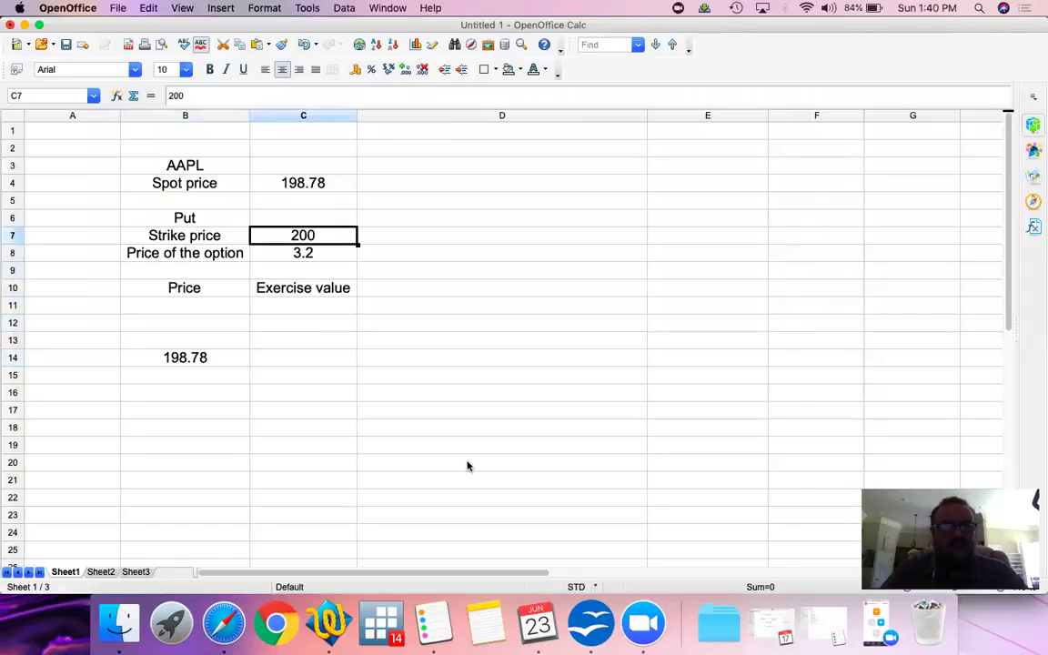
key(Up)
key(Left)
key(ctrl+b)
key(Down)
key(Right)
key(ctrl+b)
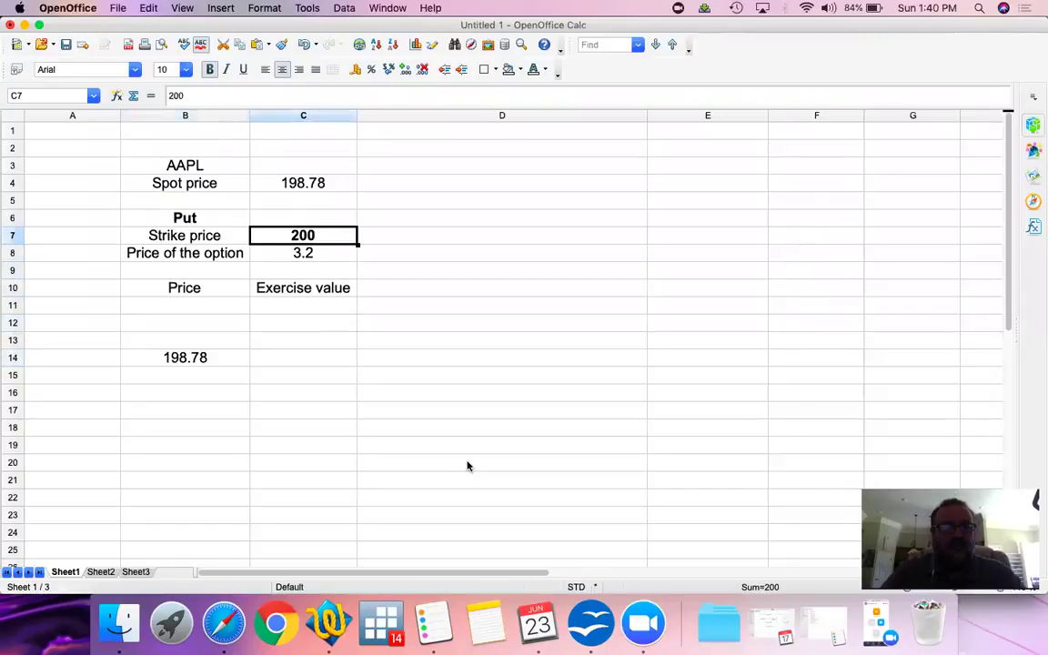
key(Down)
key(Down)
key(Down)
key(Down)
key(Down)
key(Down)
key(Down)
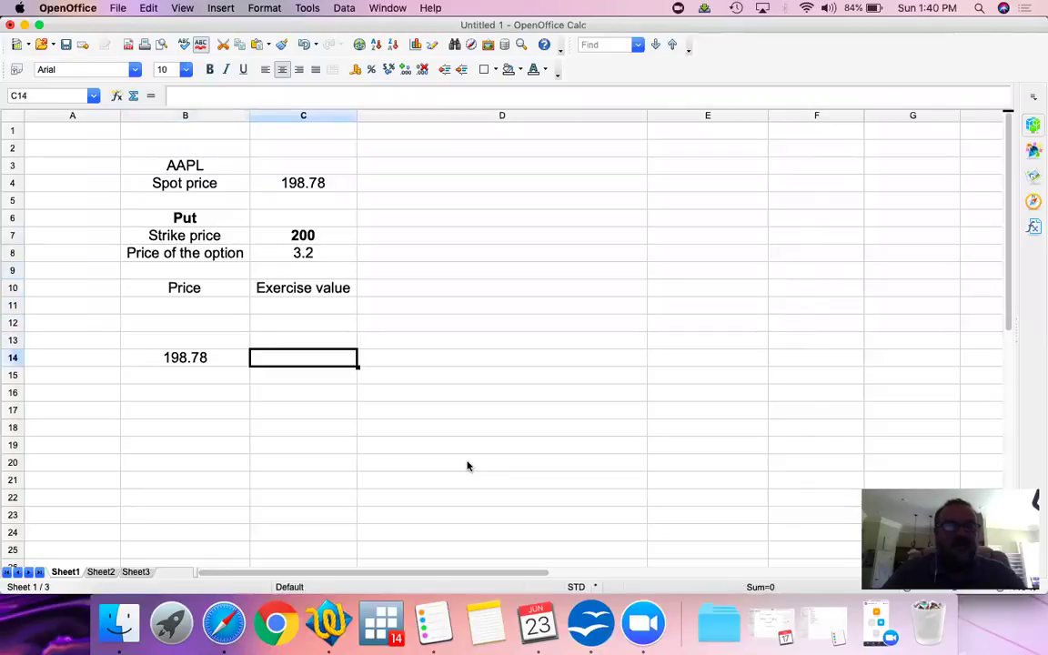
key(Left)
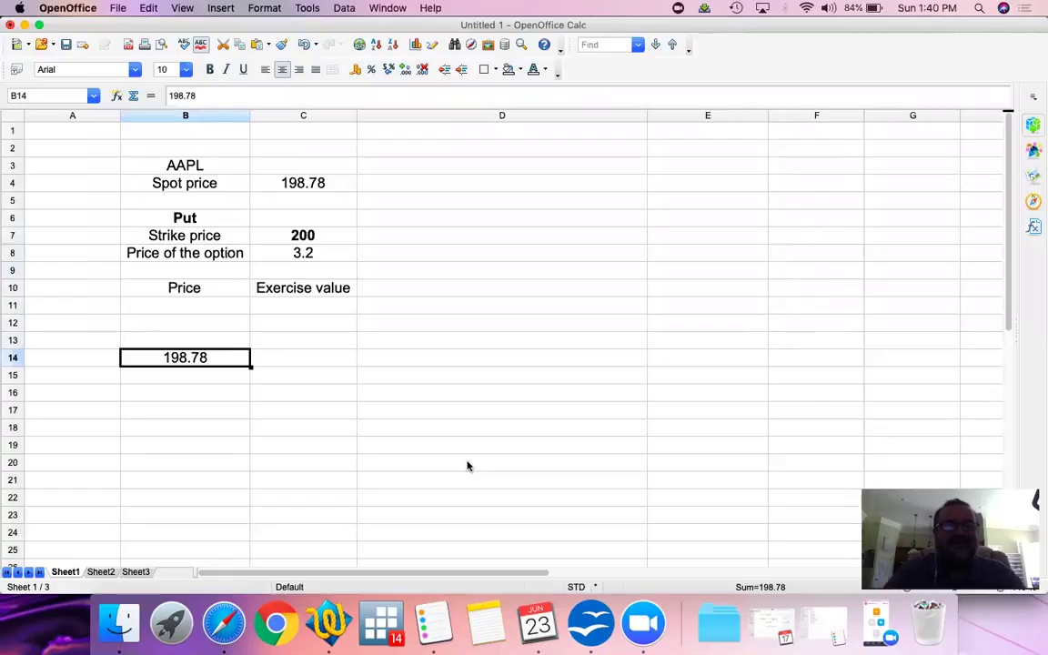
key(Right)
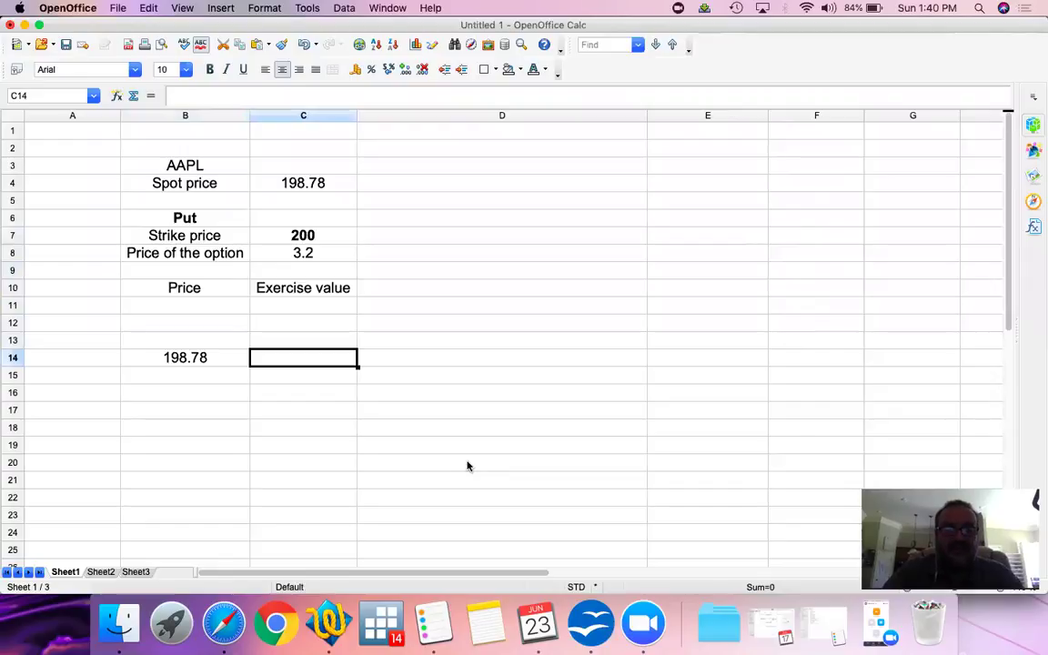
- Enter =C7-B14 in C14, giving an exercise value of 1.22
text(=)
key(Up)
key(Up)
key(Up)
key(Up)
key(Up)
key(Up)
key(Up)
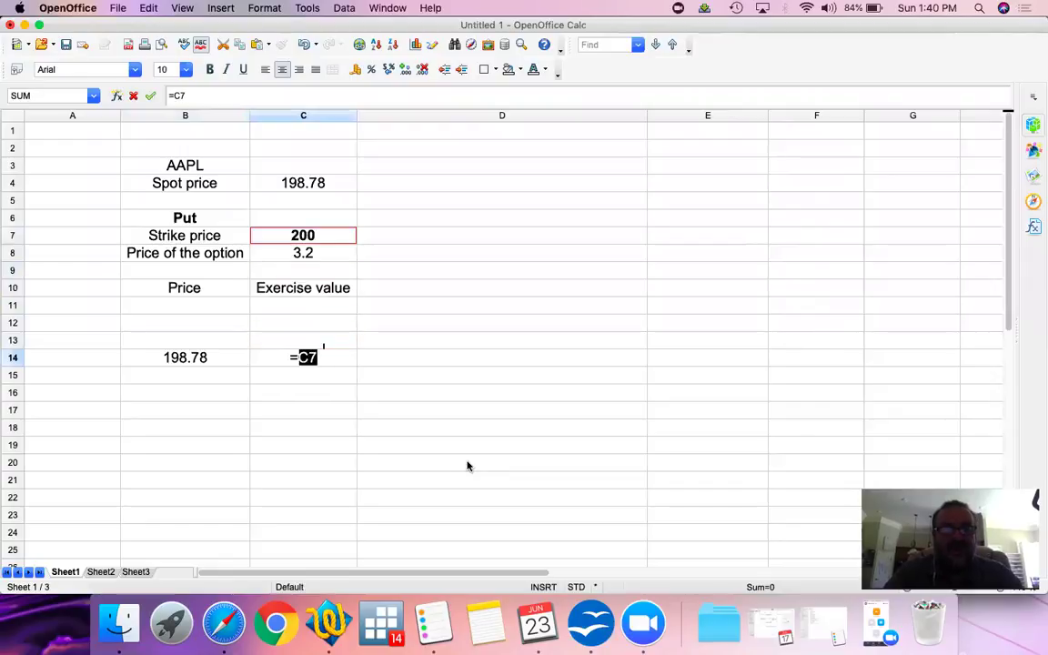
text(-)
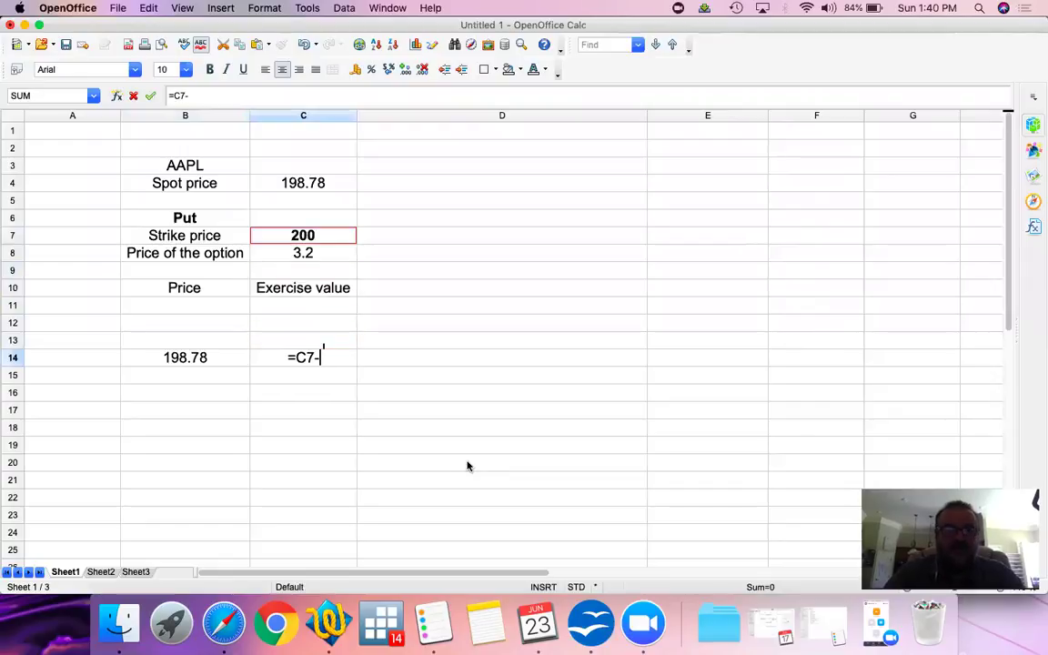
click(208, 362)
key(Return)
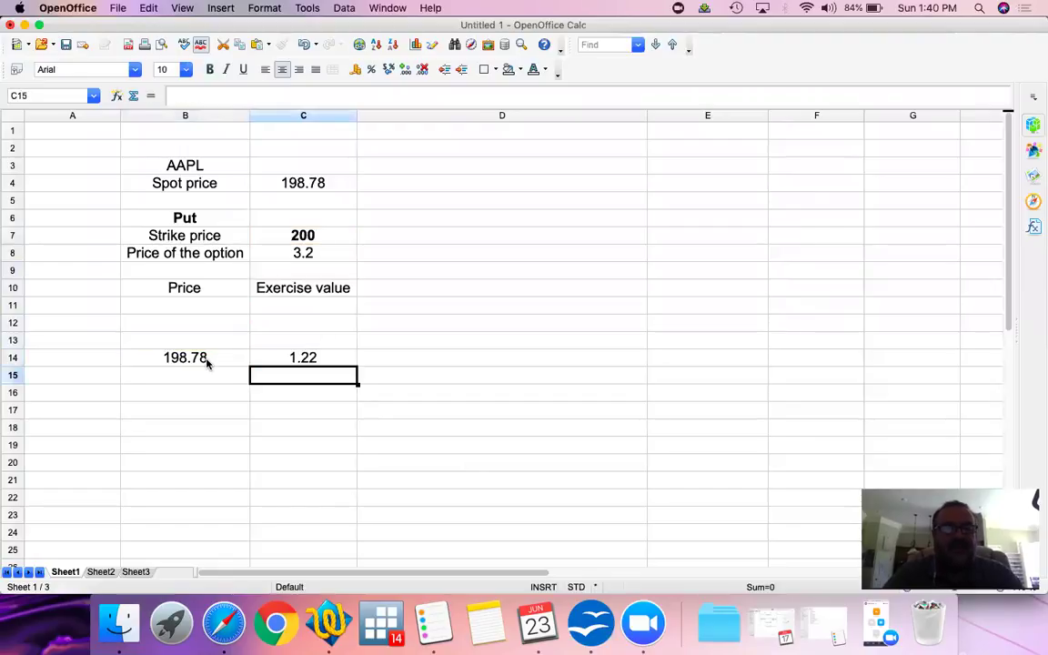
key(Up)
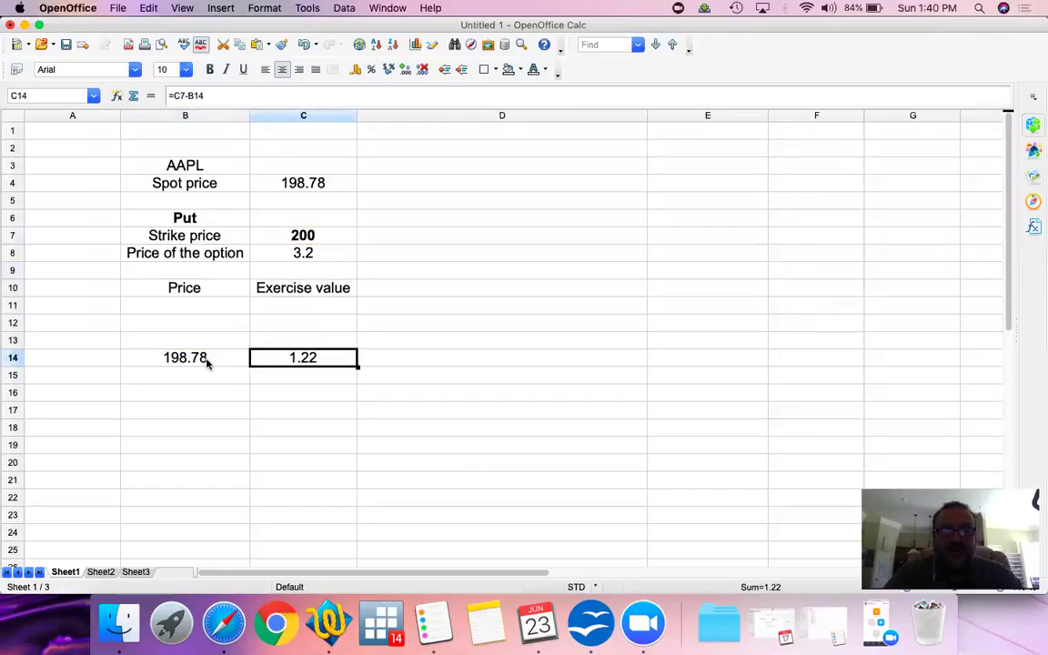
- Add price 195 in B13 with exercise value =C7-B13, giving 5
key(Up)
key(Left)
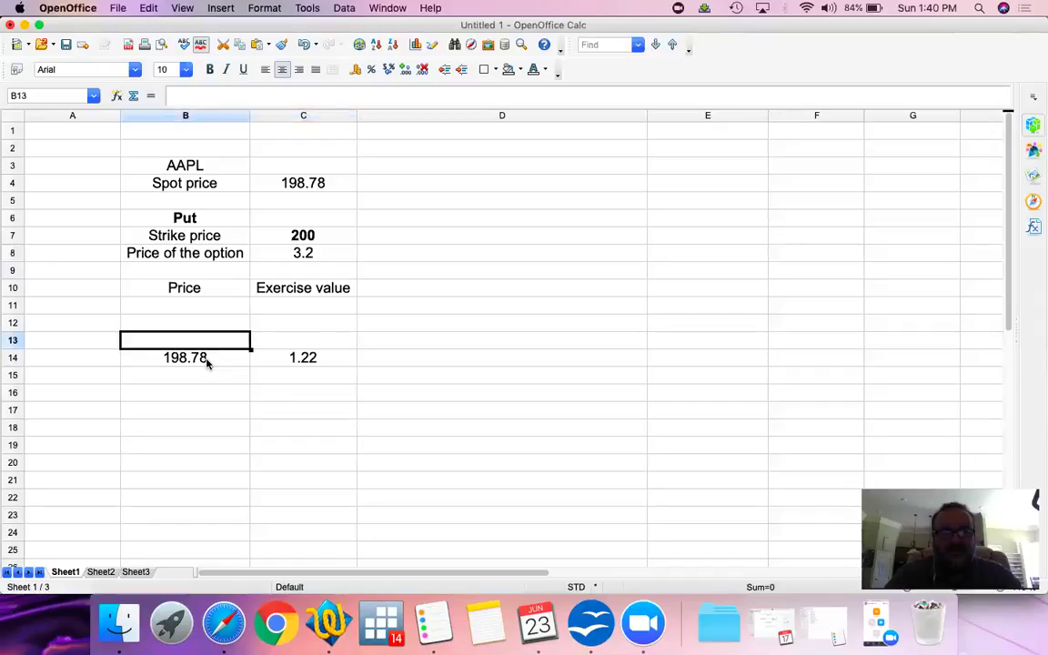
text(195)
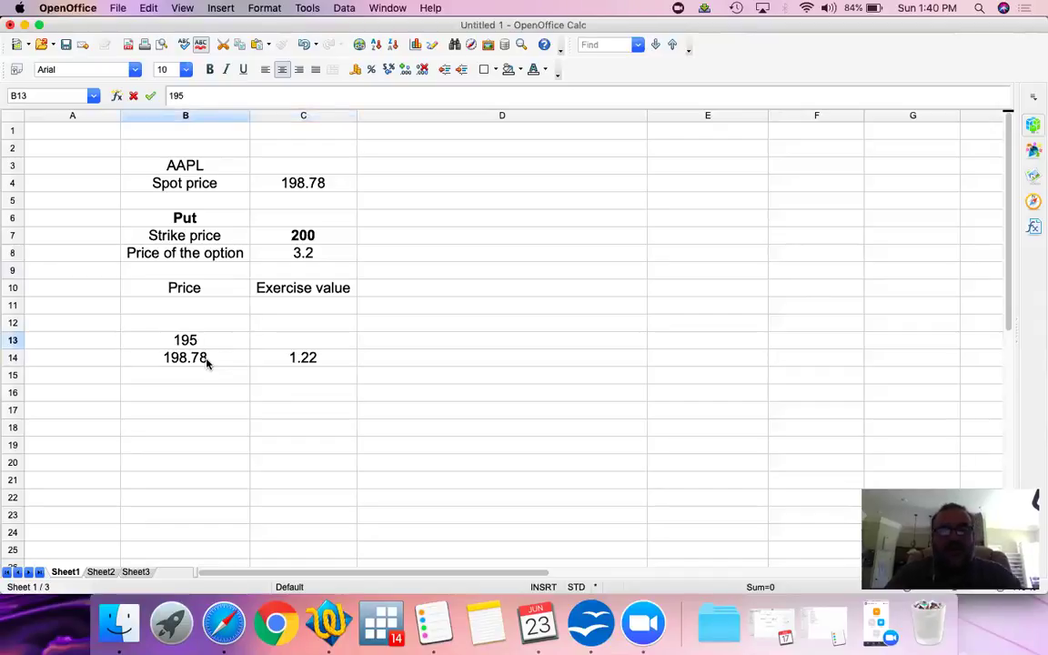
key(Right)
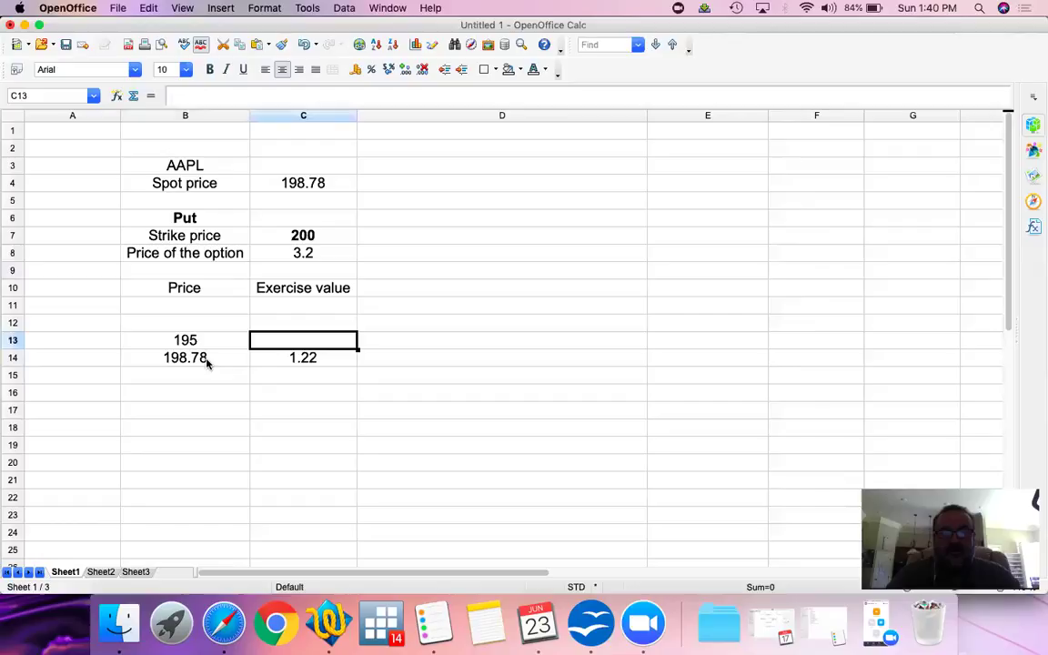
text(=)
key(Up)
key(Up)
key(Up)
key(Up)
key(Up)
key(Up)
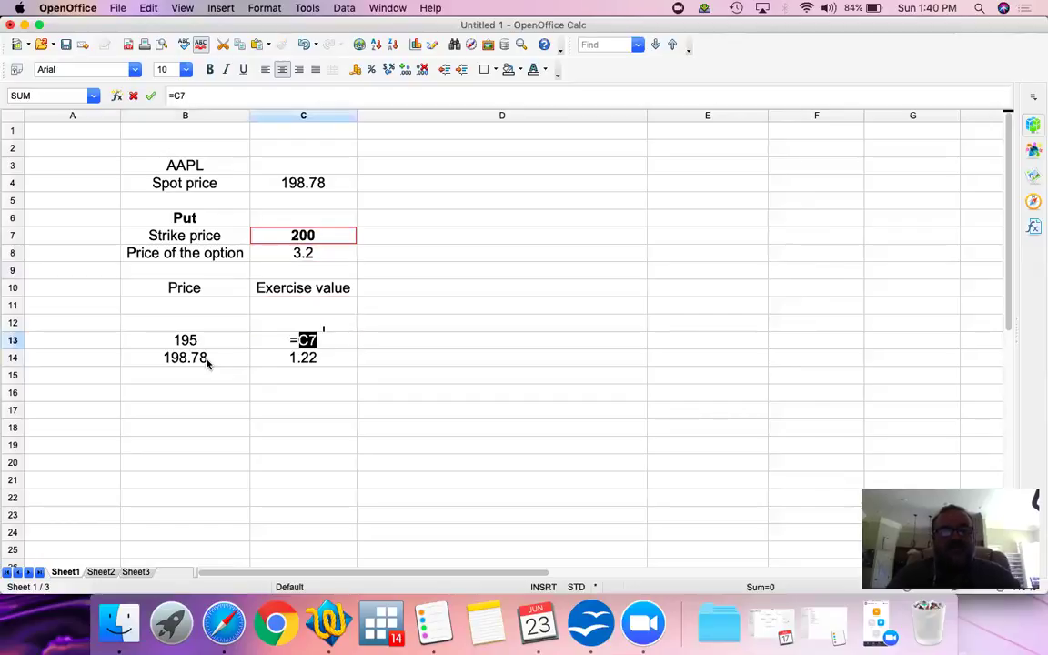
text(-)
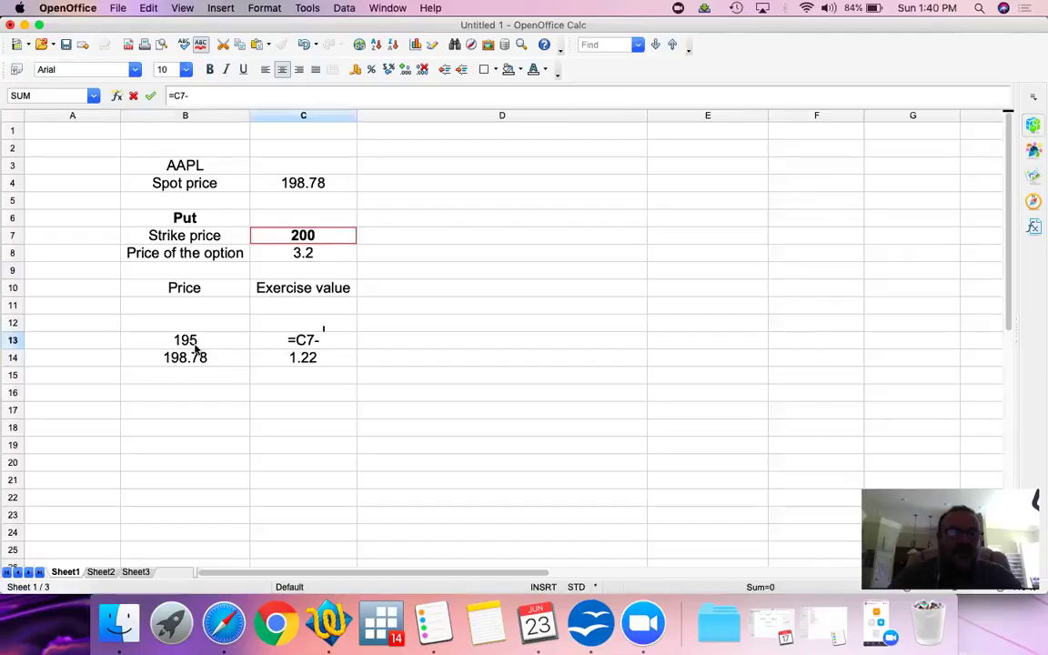
click(192, 345)
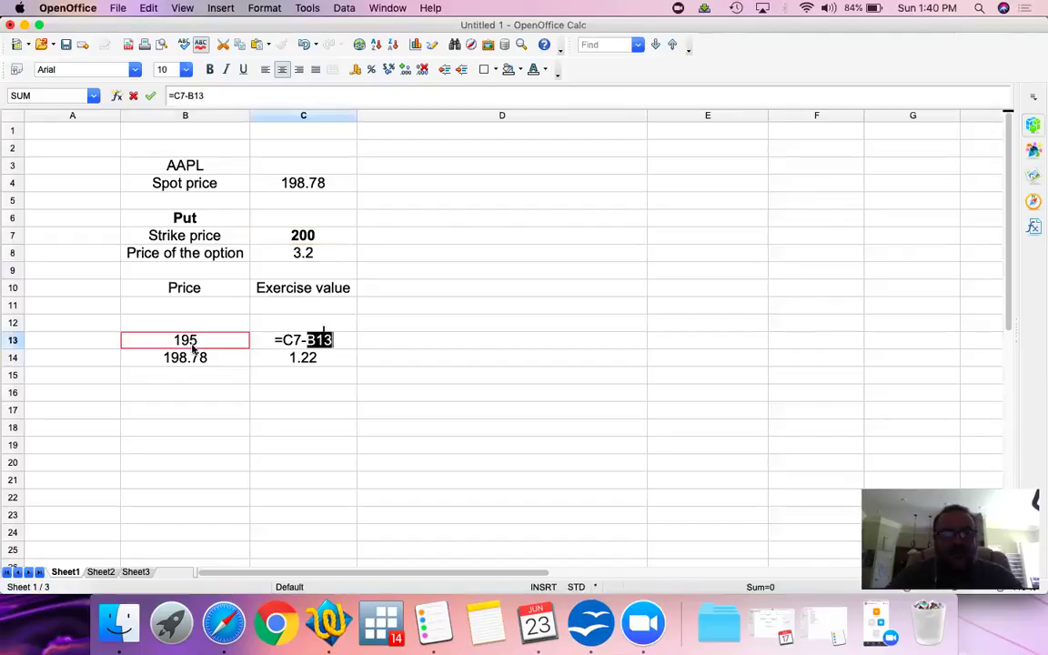
key(Return)
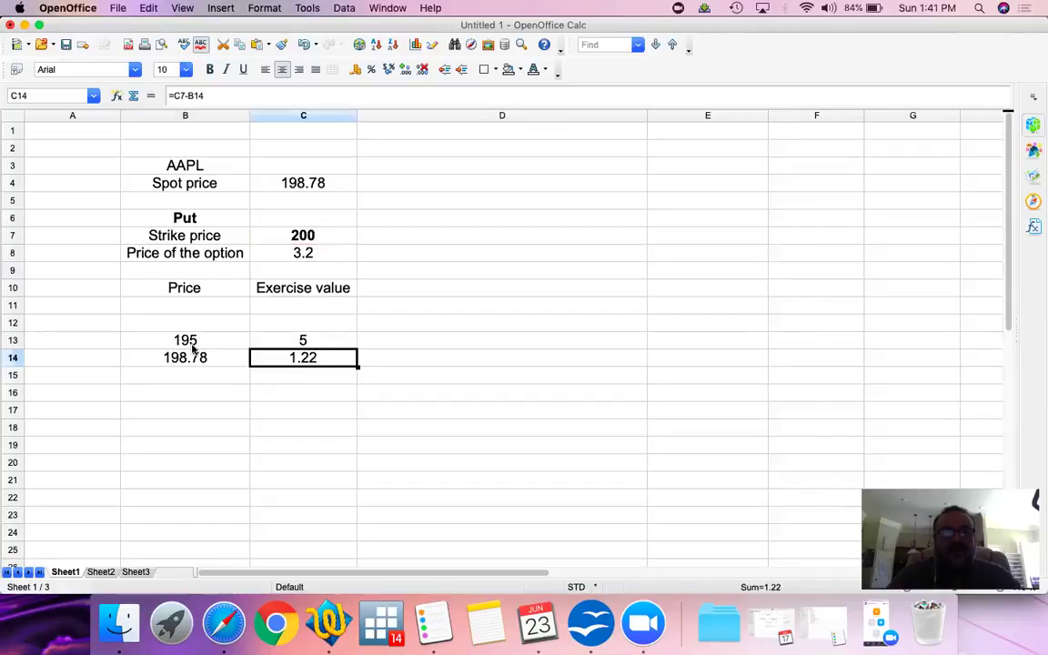
key(Up)
- Add price 190 in B12 with exercise value =C7-B12, giving 10
key(Up)
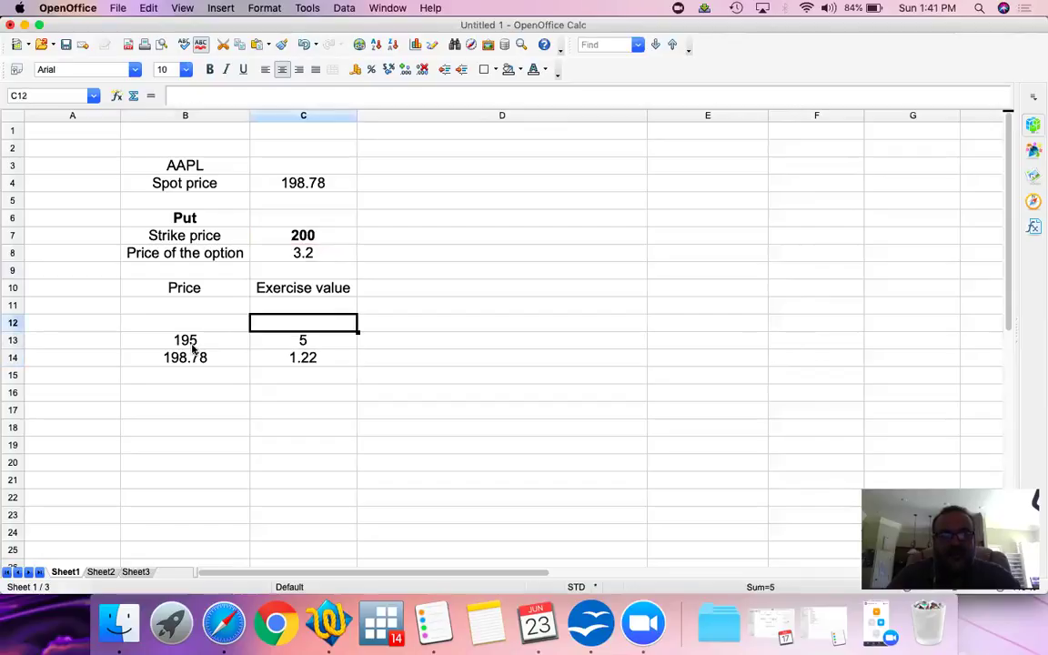
key(Left)
text(190)
key(Return)
key(Up)
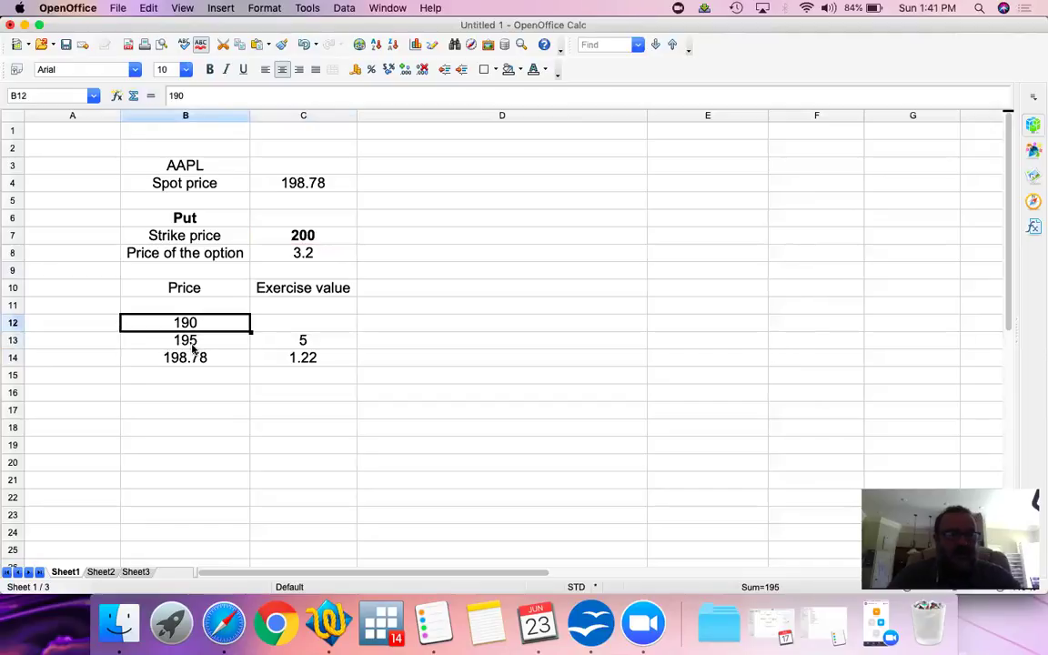
key(Right)
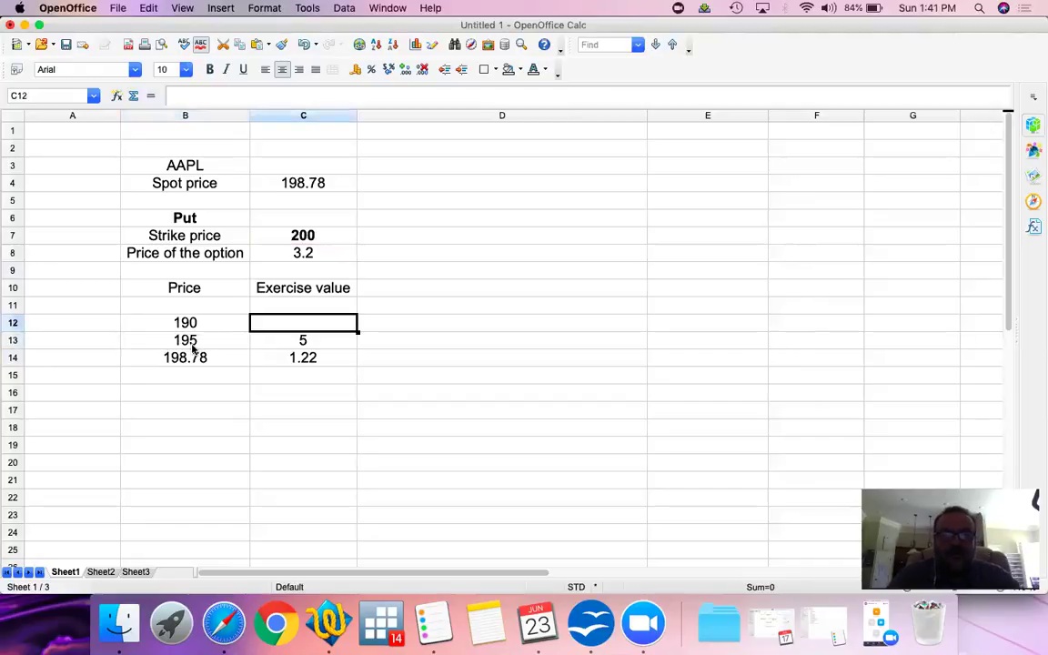
text(=)
key(Up)
key(Up)
key(Up)
key(Up)
key(Up)
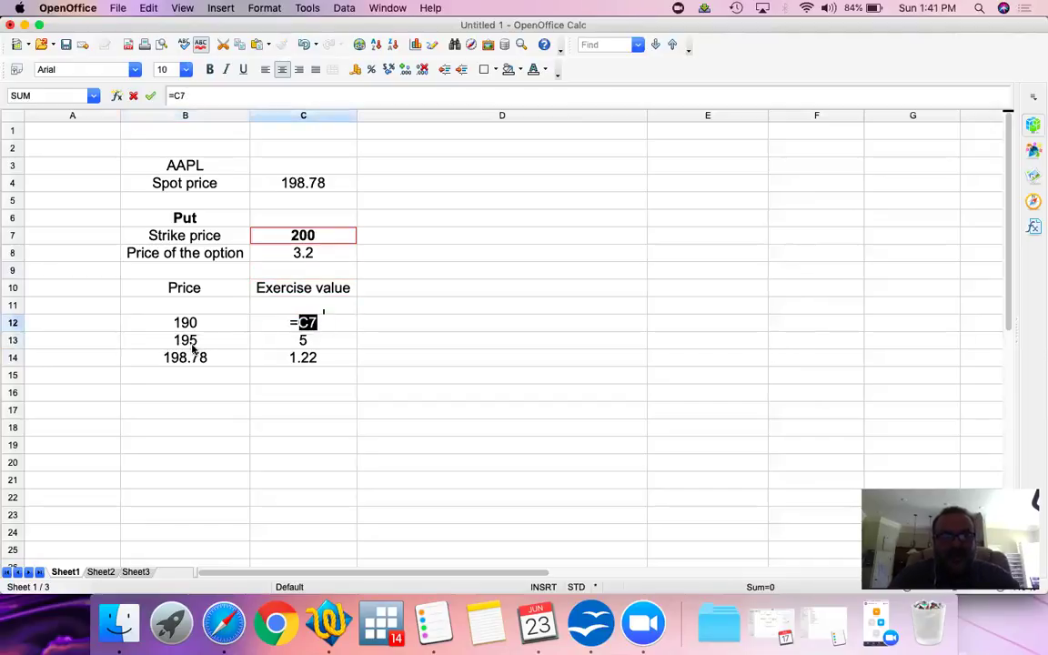
text(-)
key(Left)
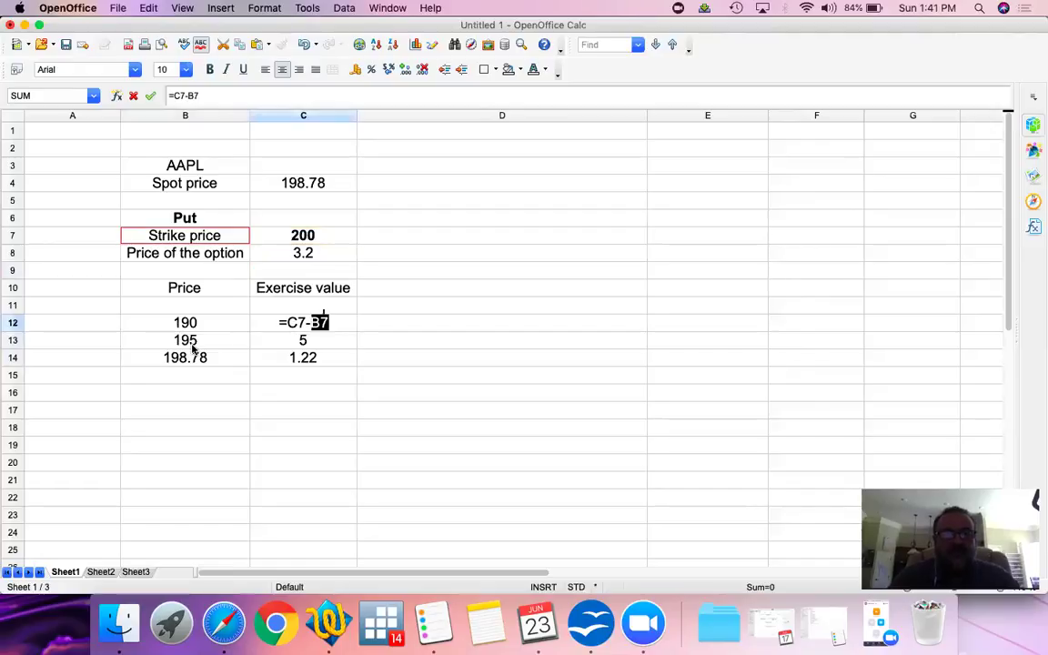
key(Down)
key(Down)
key(Down)
key(Down)
key(Down)
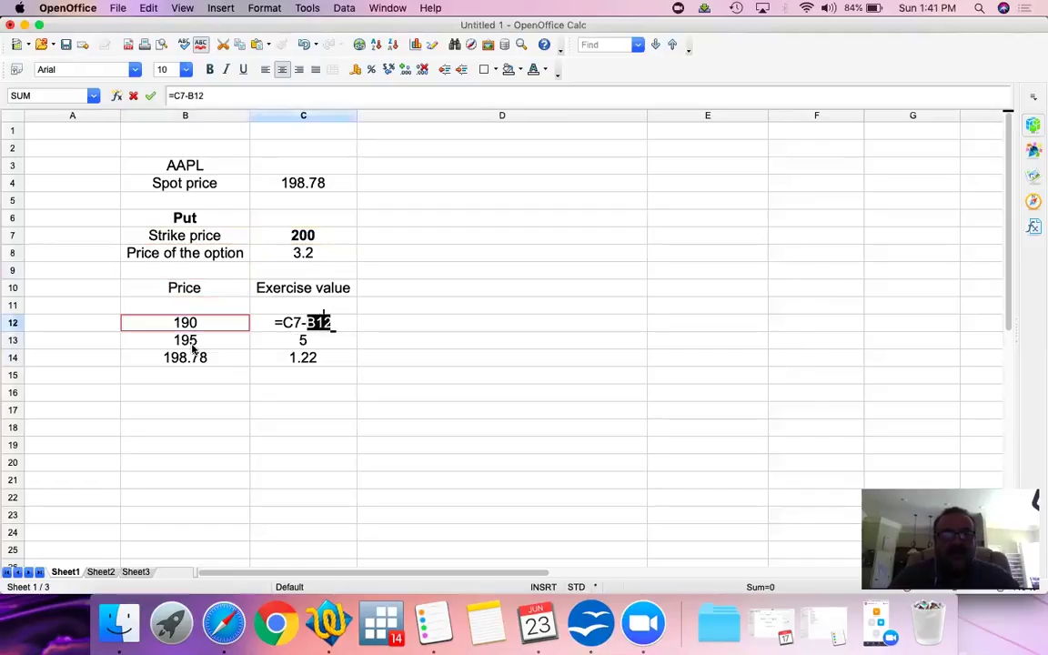
key(Return)
key(Up)
key(Down)
key(Down)
key(Down)
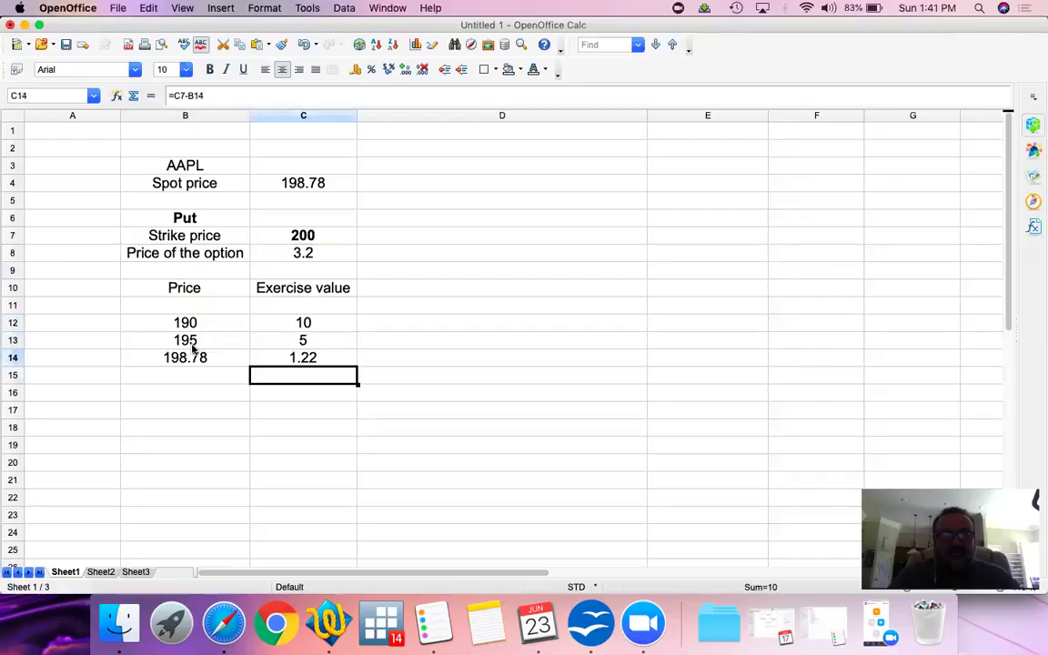
key(Up)
key(Up)
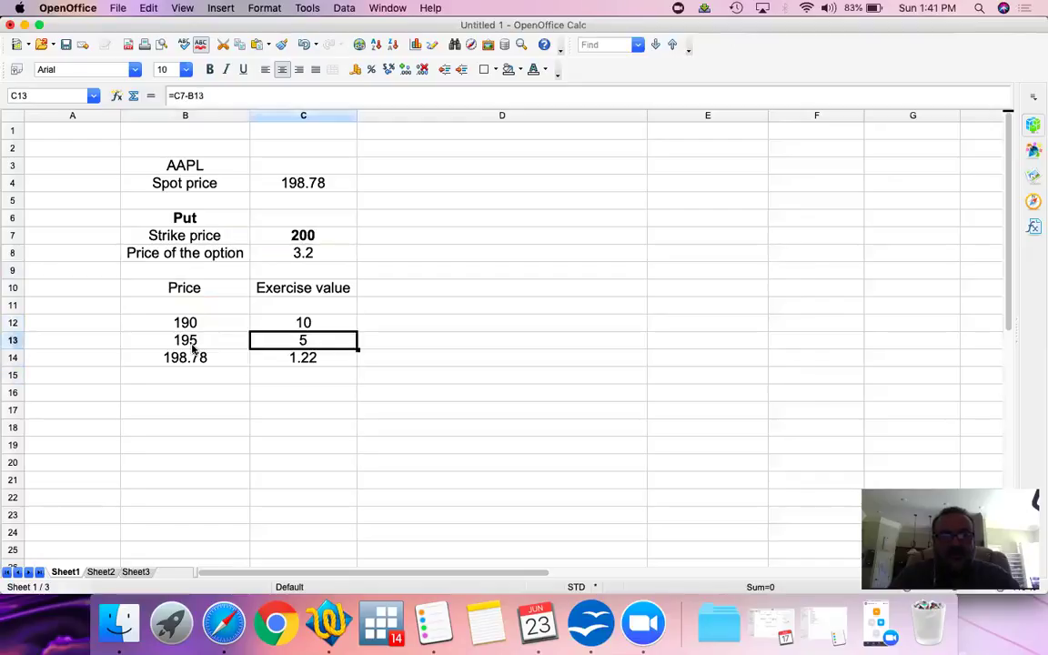
key(Down)
key(Down)
- Add price 200 in B15 with an exercise value of 0
key(Left)
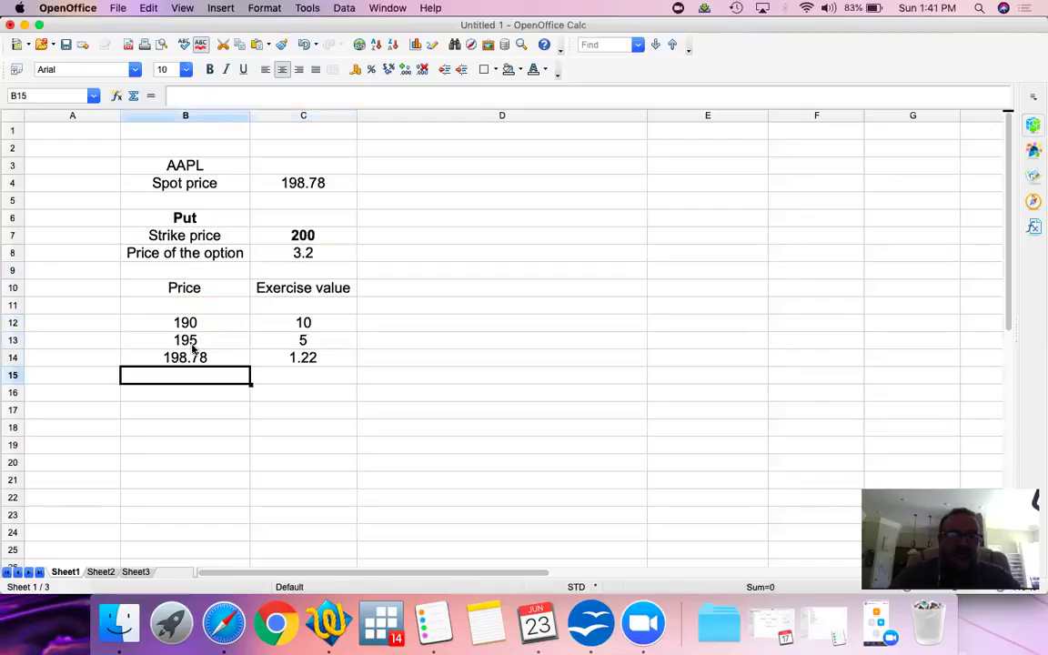
text(200)
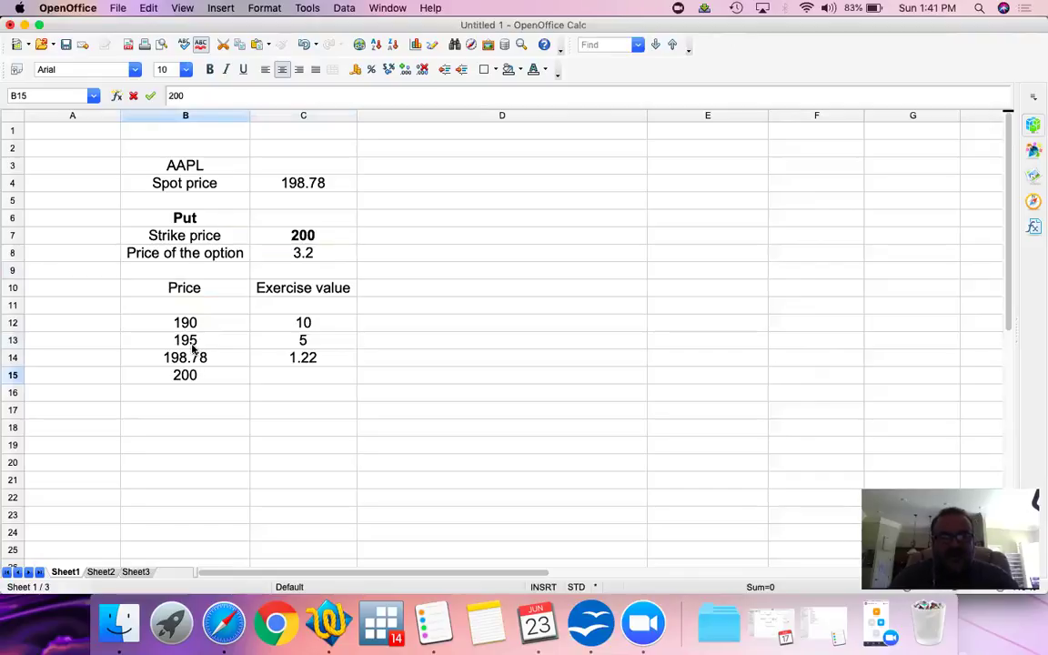
key(Return)
key(Up)
key(Right)
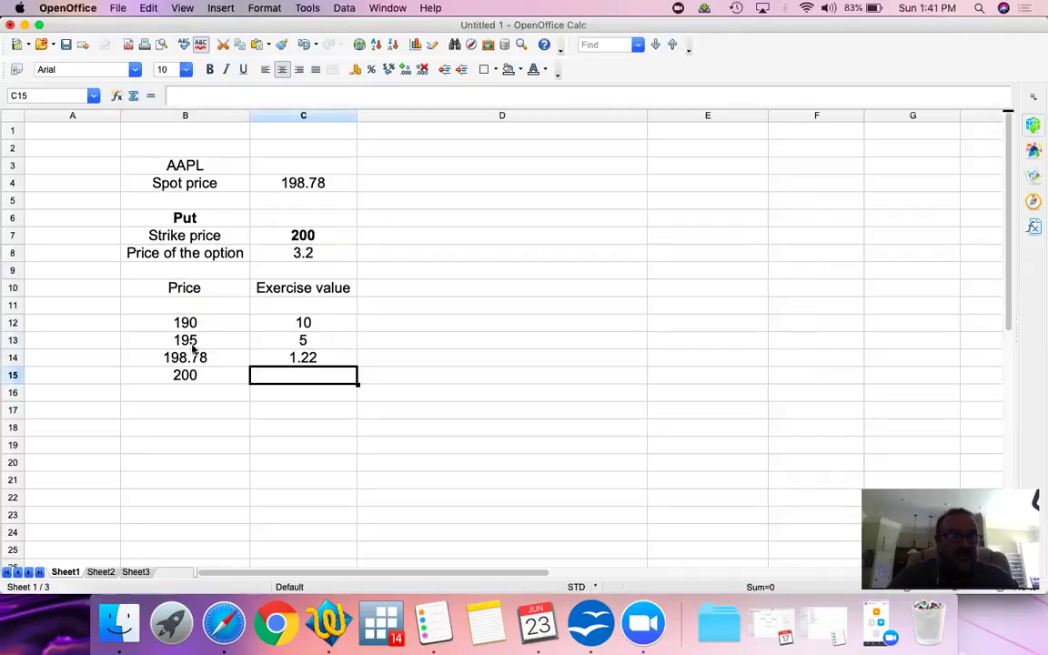
text(0)
key(Return)
- Add prices 205 and 210 in B16:B17, each with an exercise value of 0
key(Left)
text(205)
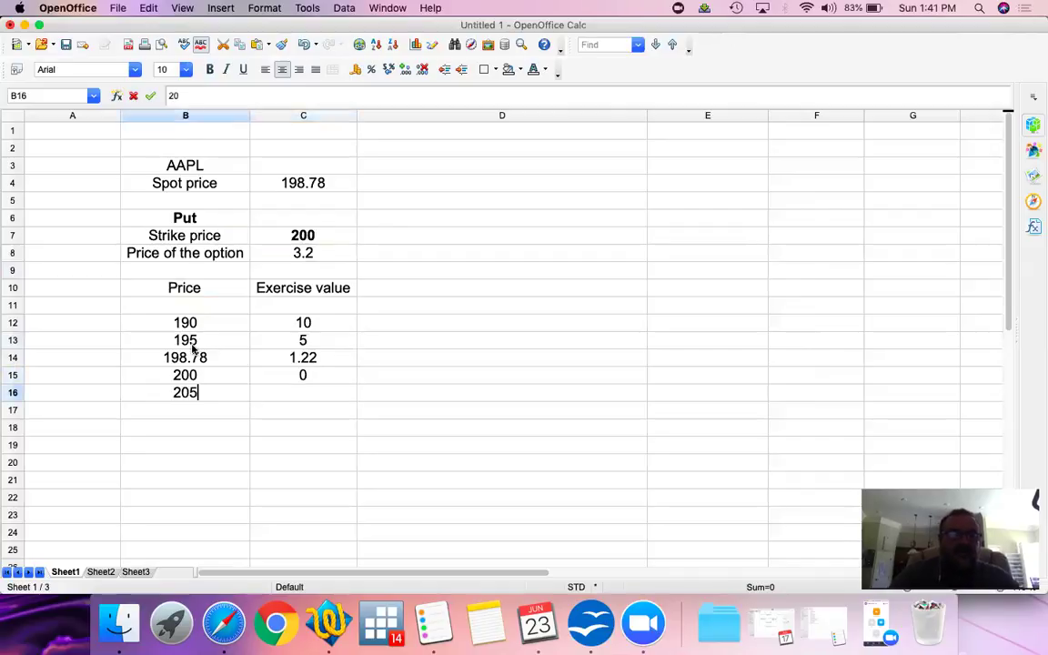
key(Return)
key(Up)
key(Right)
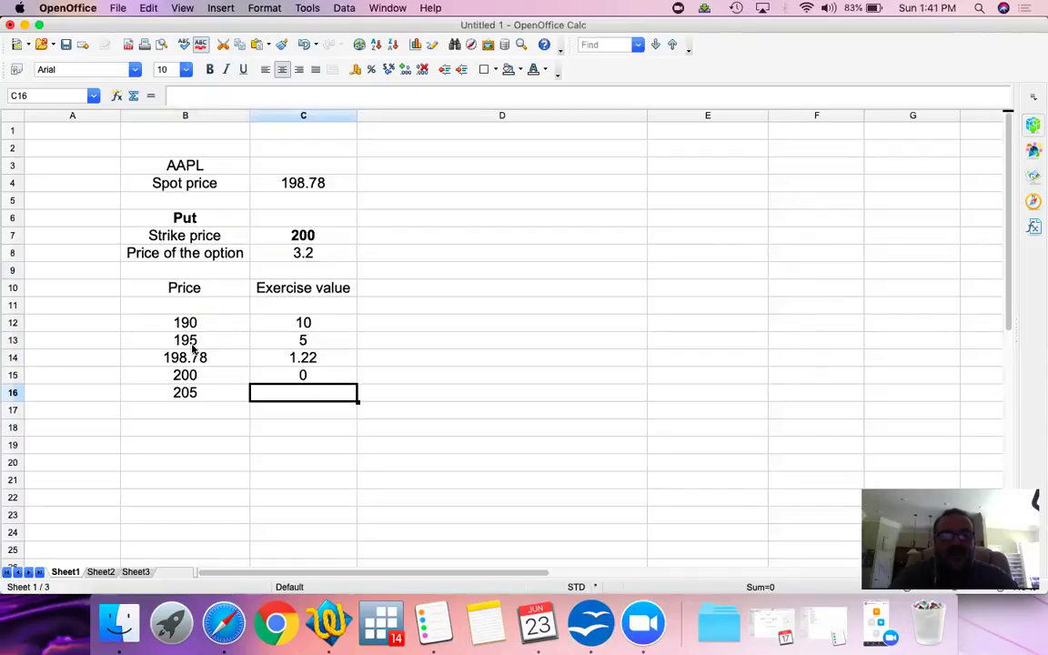
text(0)
key(Return)
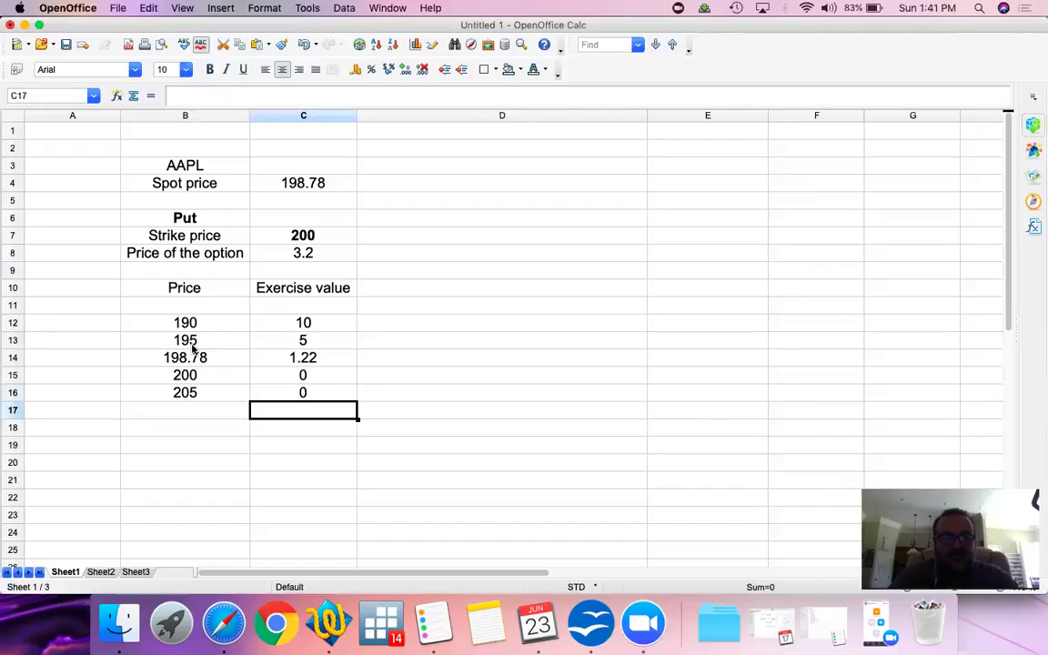
key(Left)
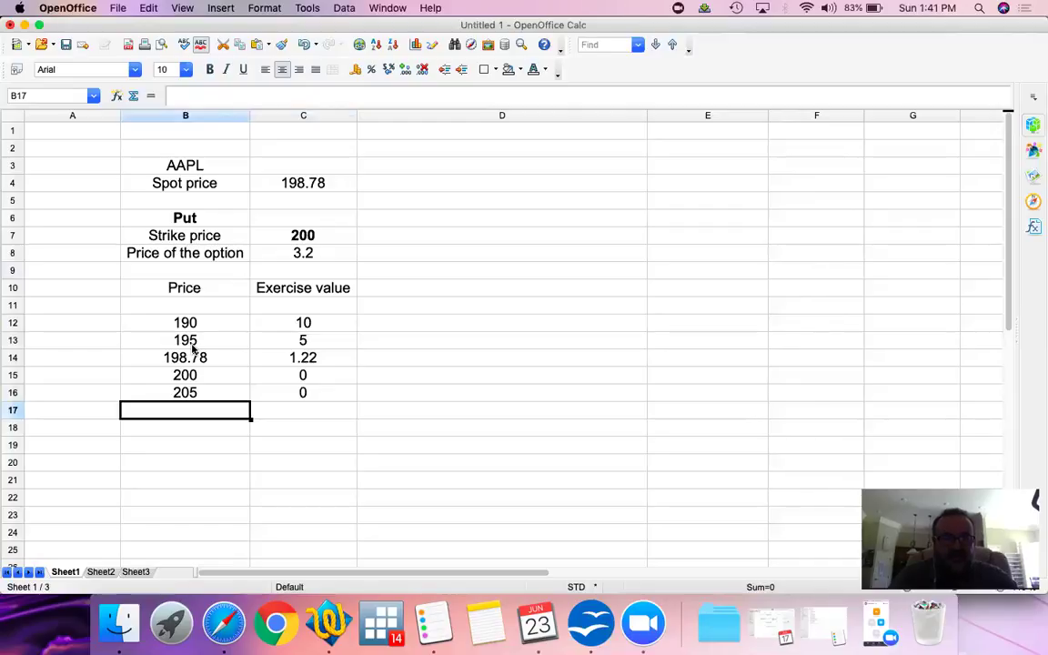
text(210)
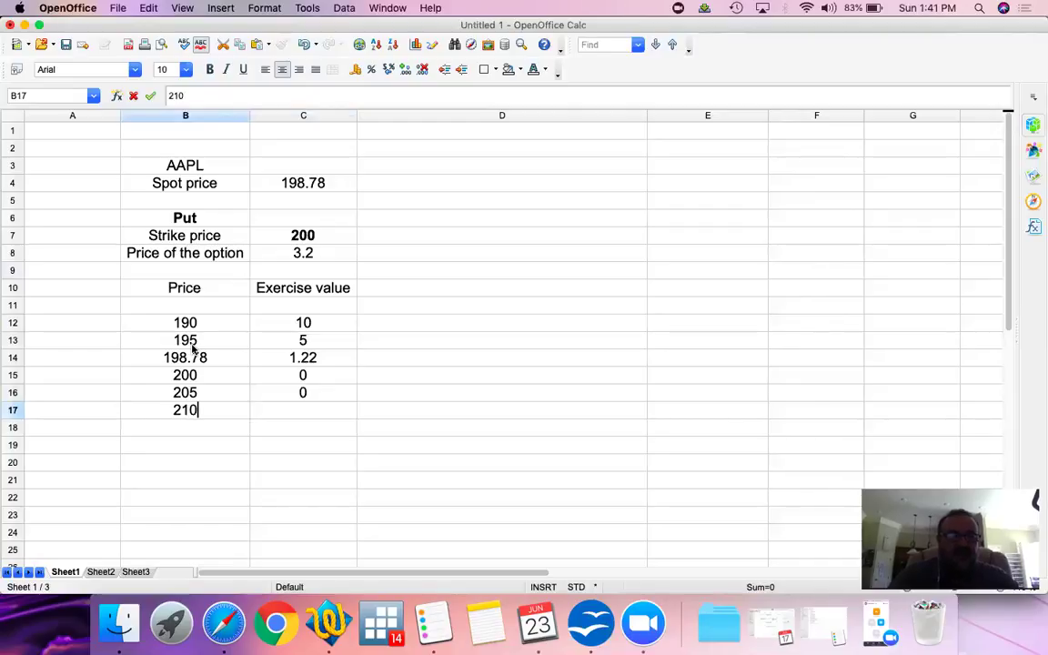
key(Tab)
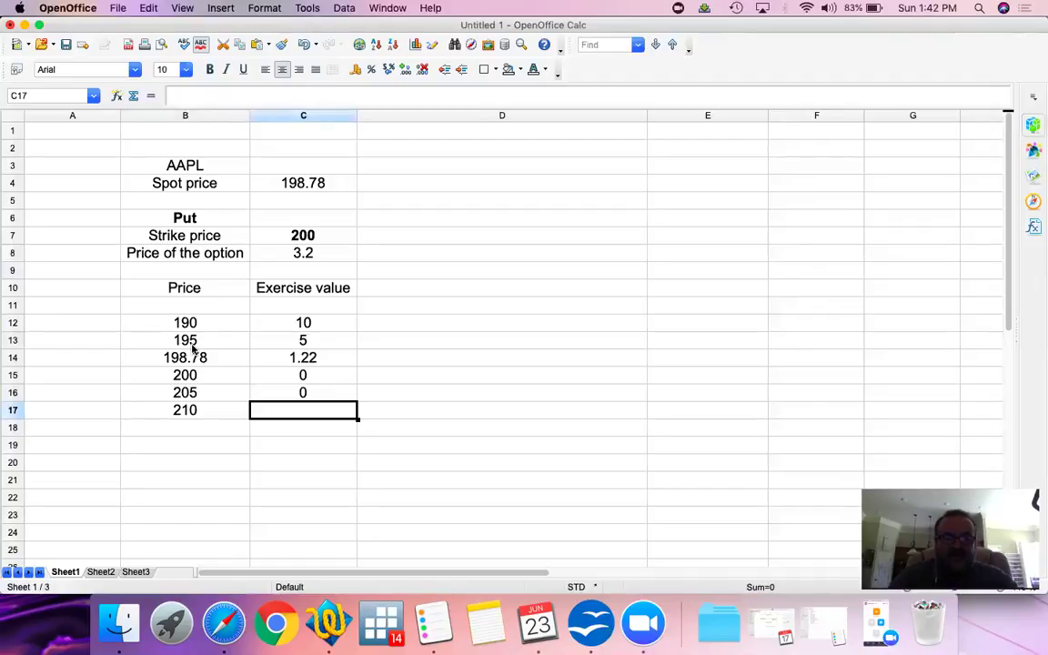
text(0)
key(Return)
- Enter the heading 'Exercise value after original purchase price' in D10
key(Up)
key(Up)
key(Up)
key(Up)
key(Up)
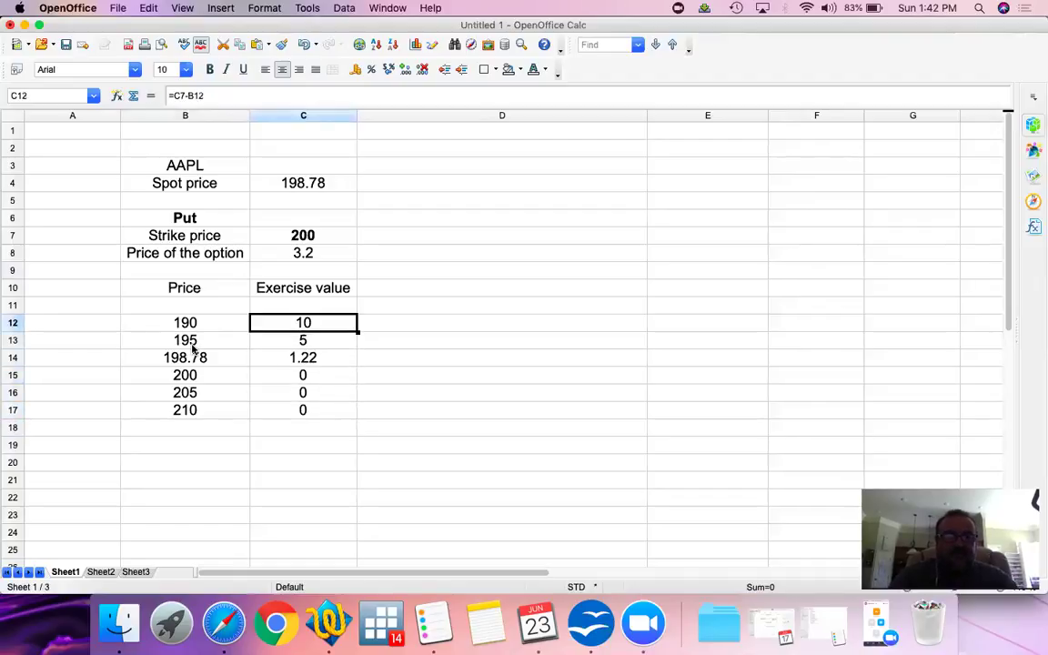
key(Up)
key(Up)
key(Right)
text(Exercis)
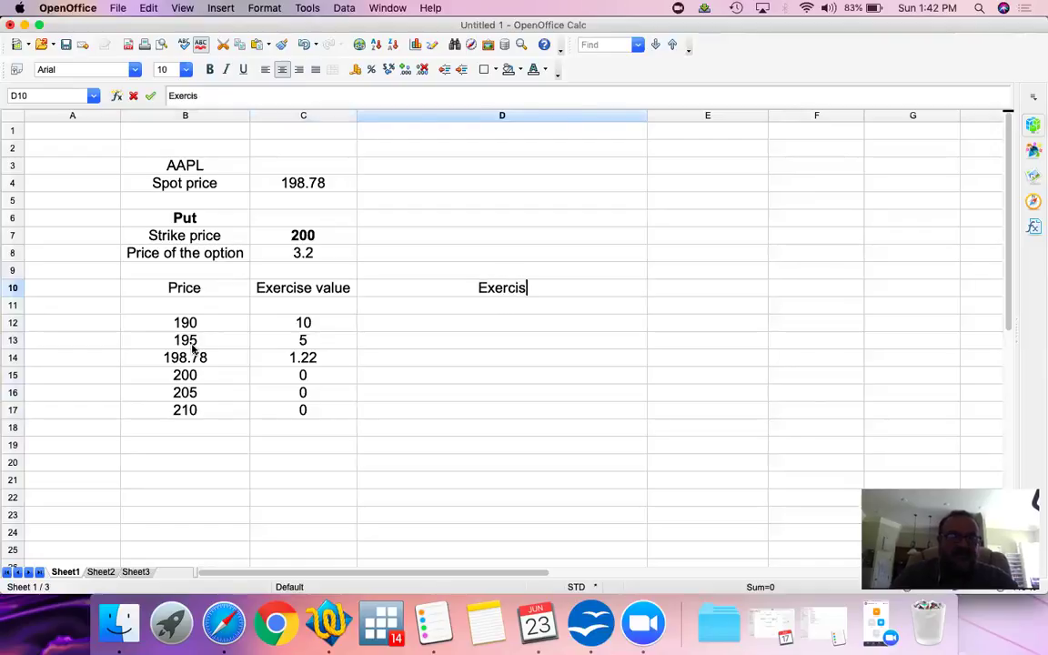
text(e value af)
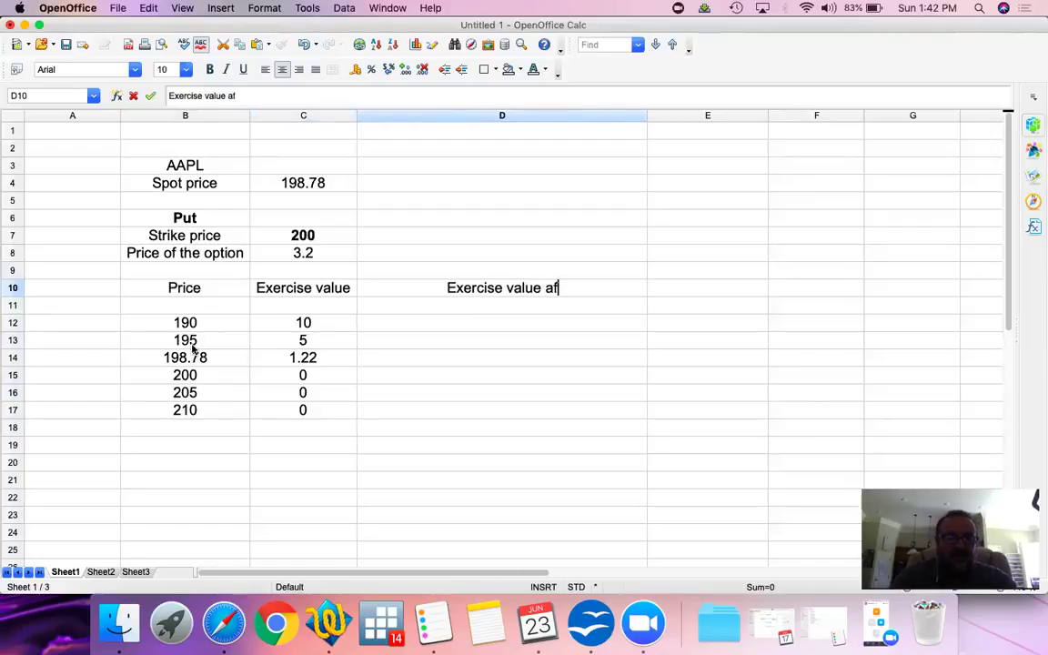
text(ter origin)
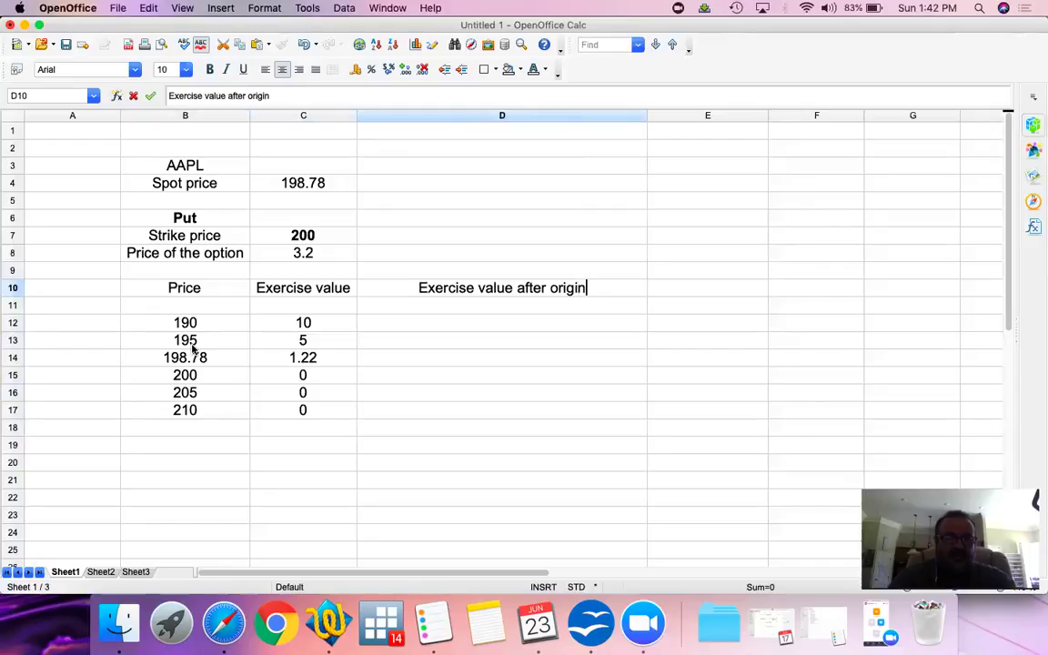
text(al pur)
key(BackSpace)
text(urc)
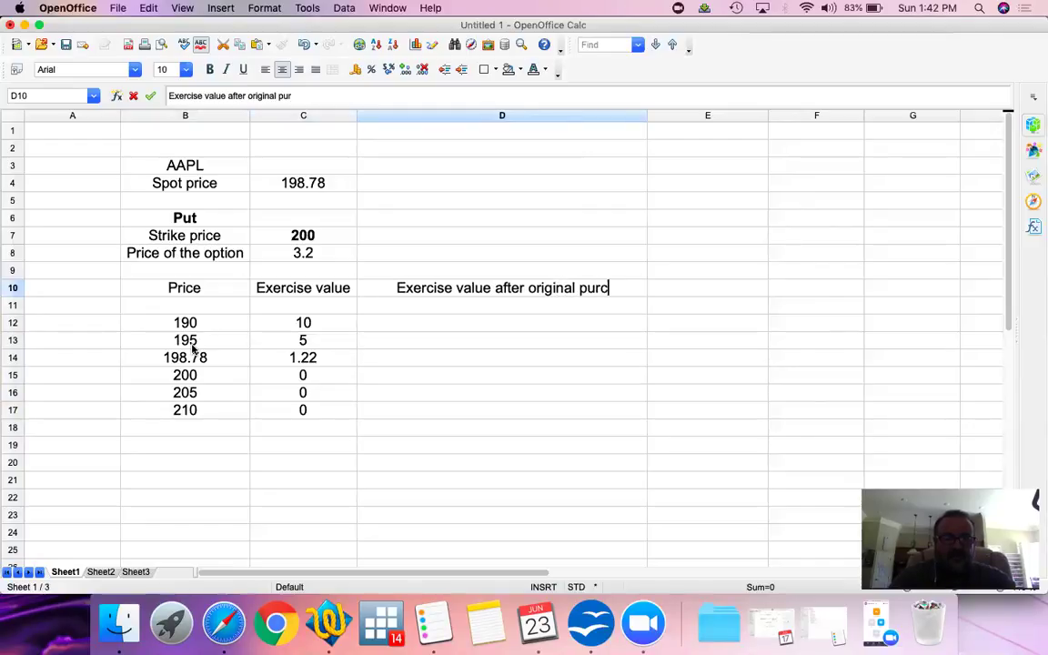
text(hase )
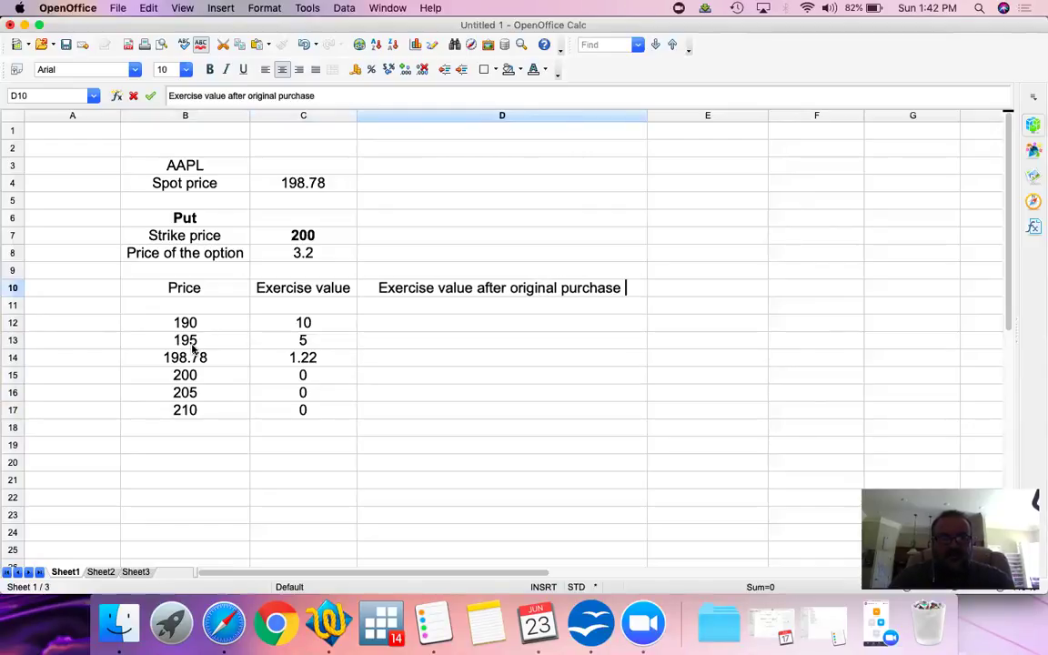
text(price)
key(Return)
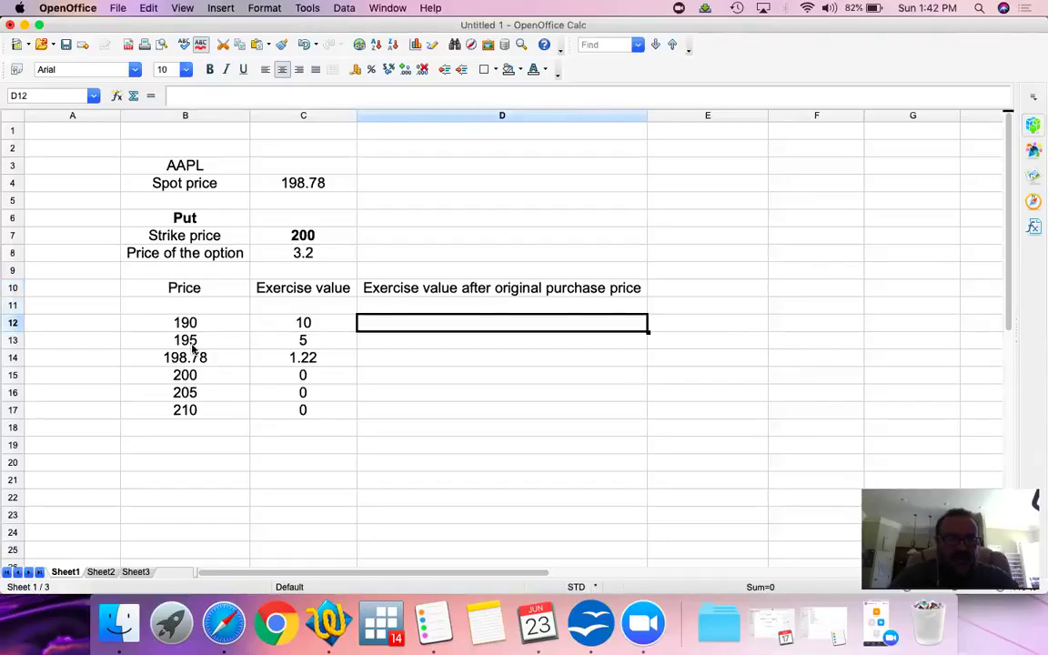
- Make the 3.2 option price in C8 bold
key(Up)
key(Up)
key(Up)
key(Left)
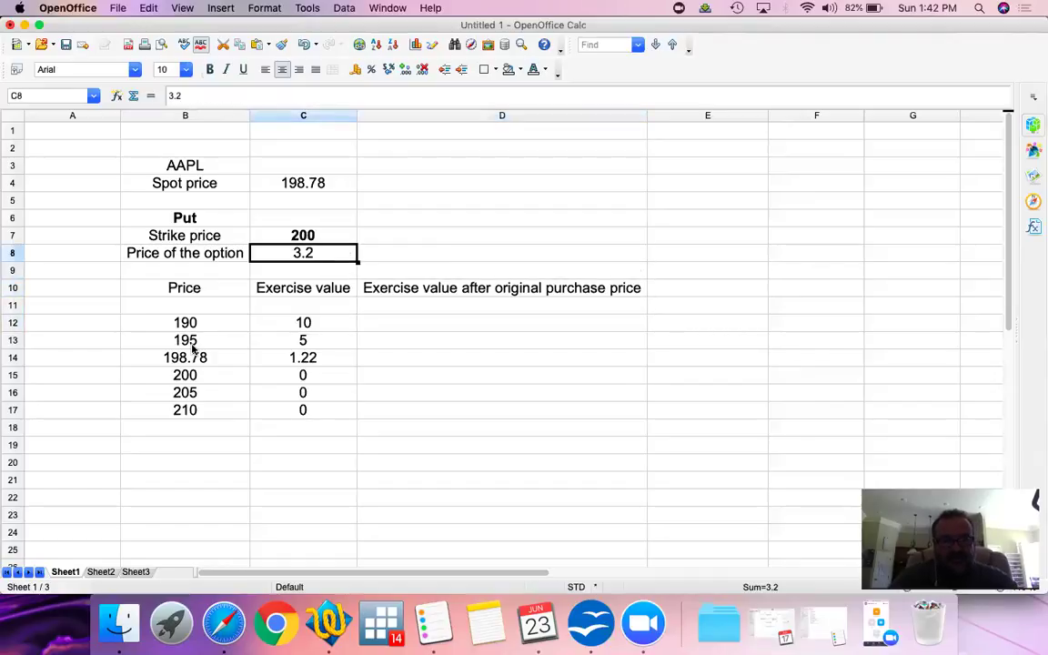
key(super+b)
key(Down)
key(Down)
key(Down)
key(Down)
key(Right)
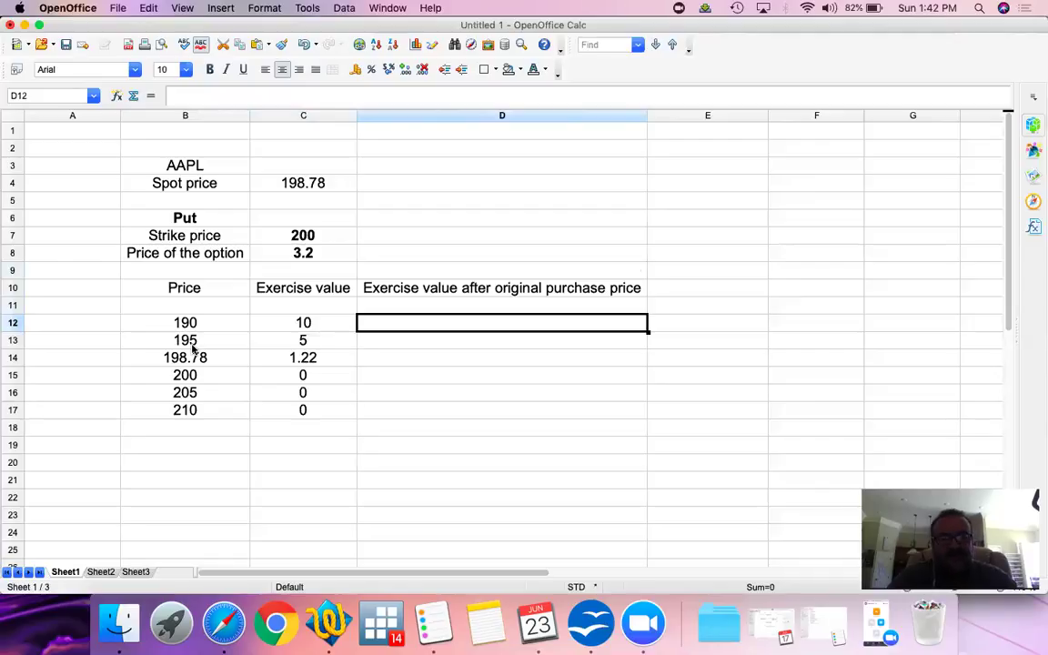
- Enter the net value for price 190 as its exercise value minus 3.2, giving 6.8
text(=)
key(Left)
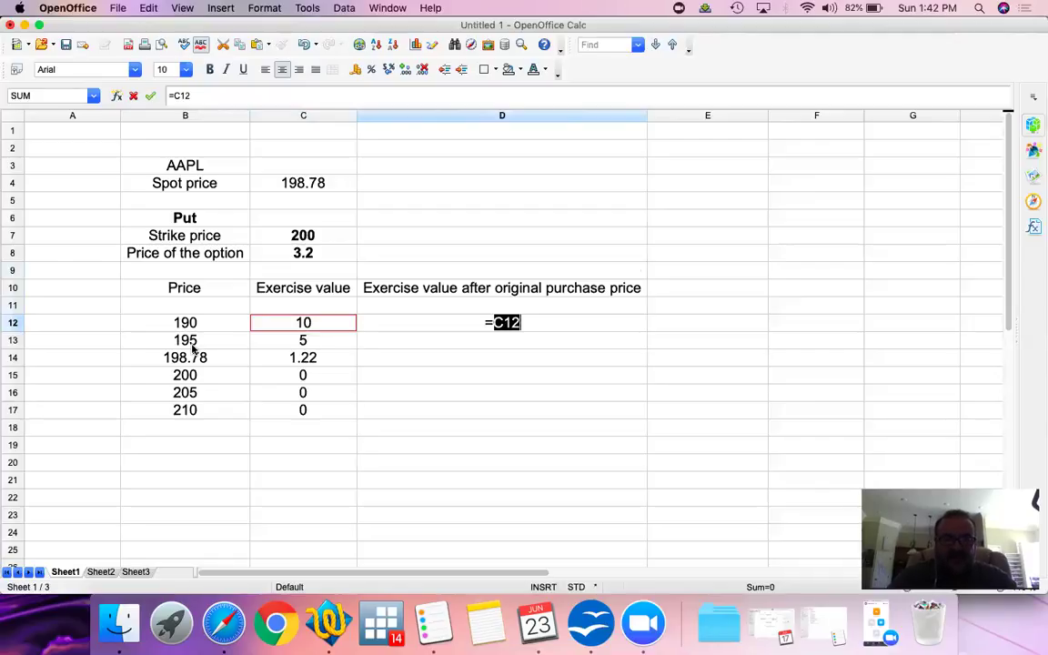
text(-3.2)
key(Return)
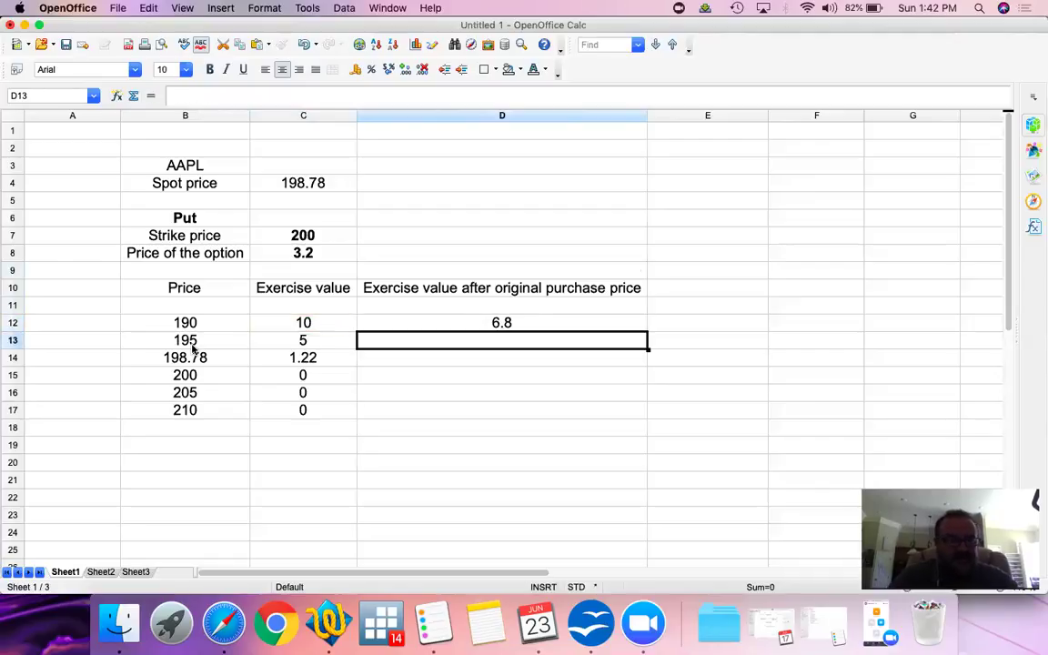
key(Up)
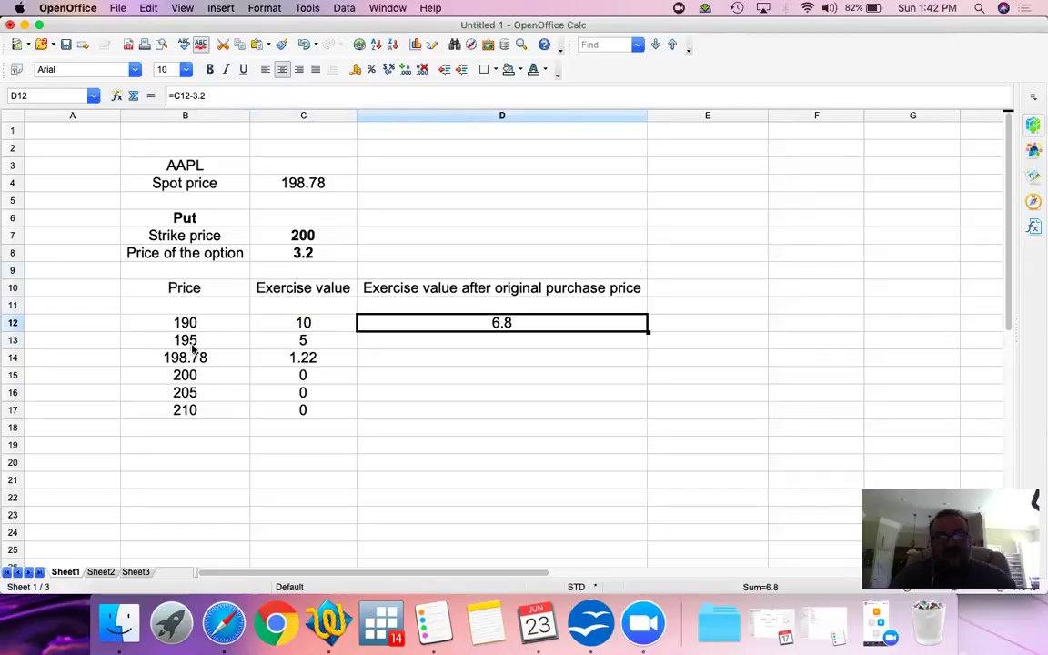
- Enter the price-195 net value by subtracting the 3.2 option-price cell, giving 1.8
key(Down)
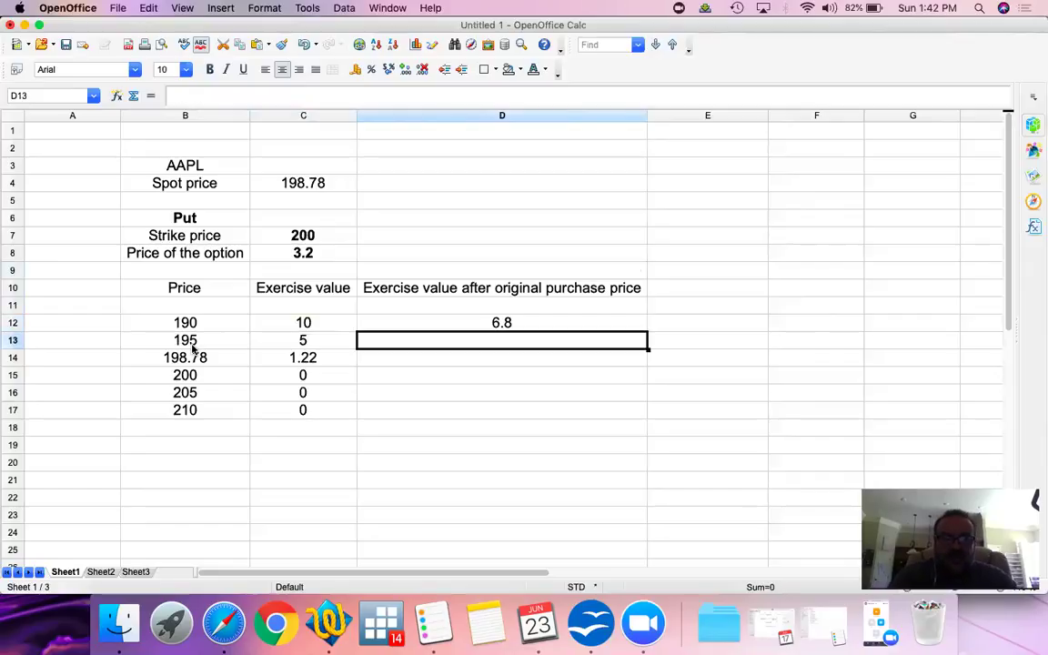
text(=)
key(Left)
text(-)
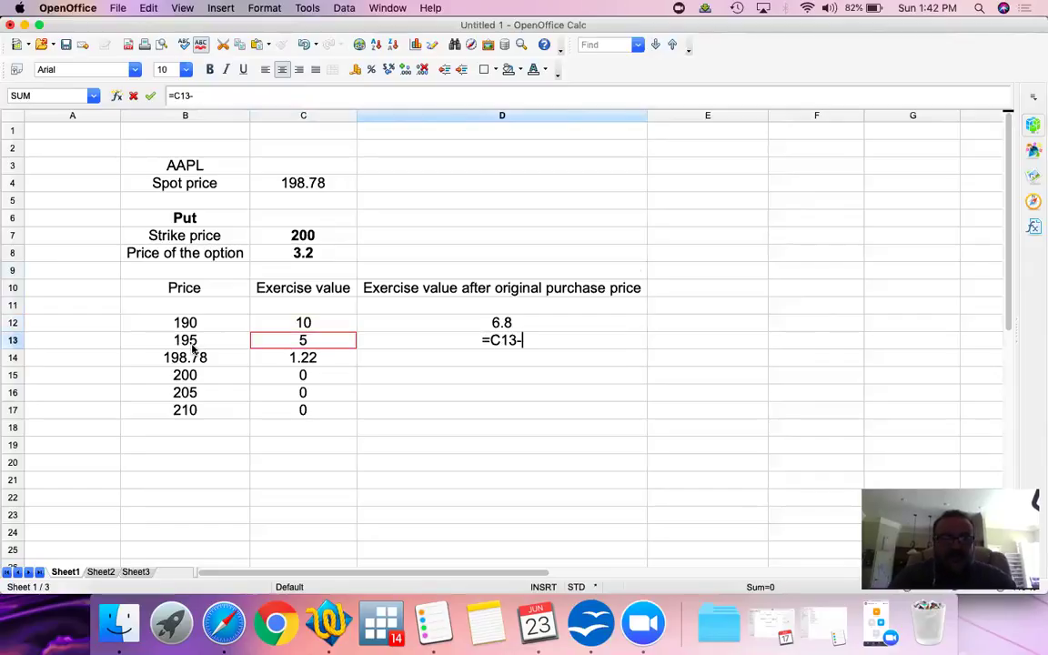
key(Up)
key(Up)
key(Up)
key(Up)
key(Up)
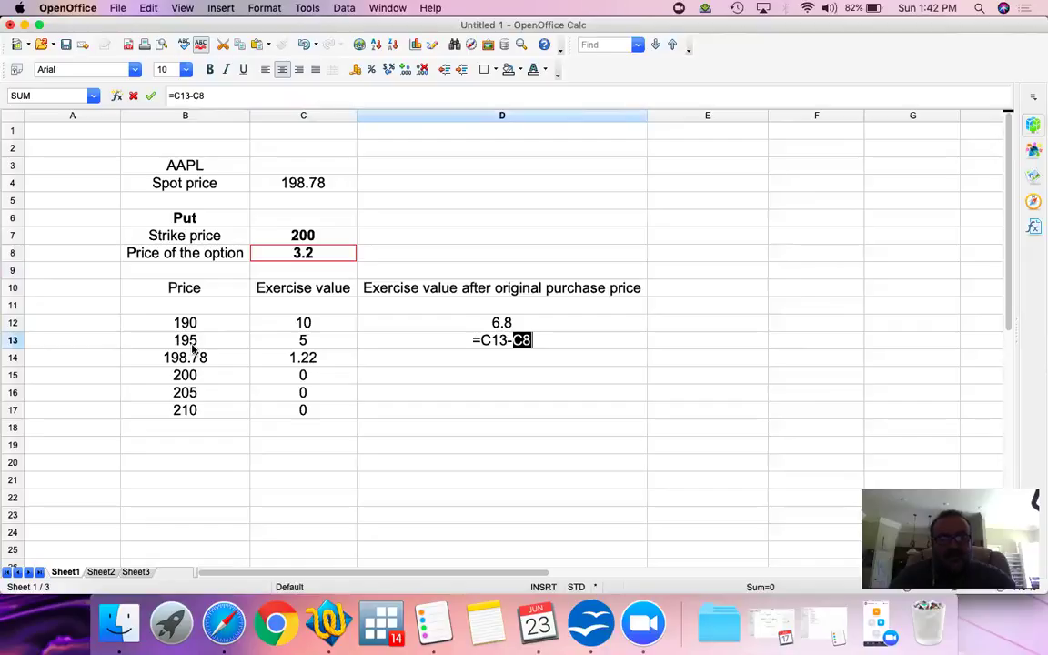
key(Return)
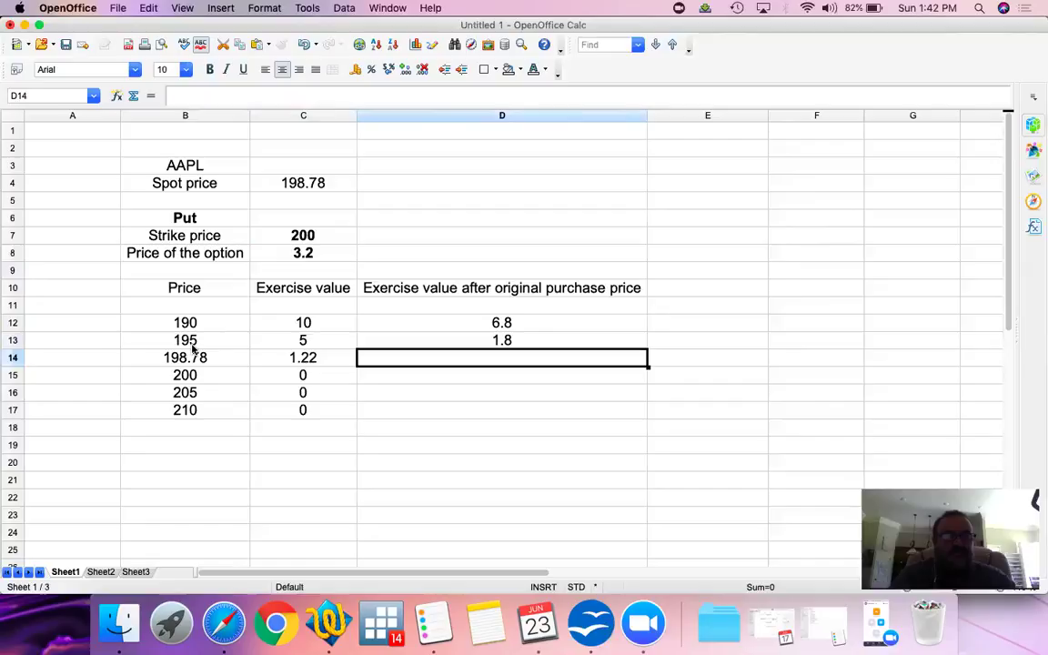
key(Up)
key(Left)
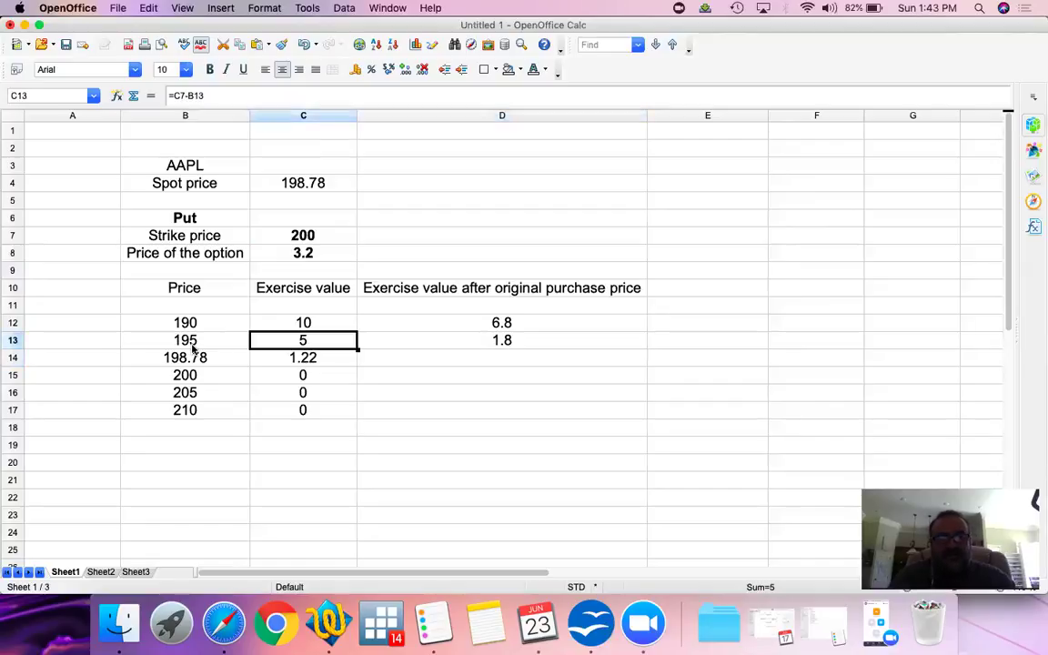
key(Right)
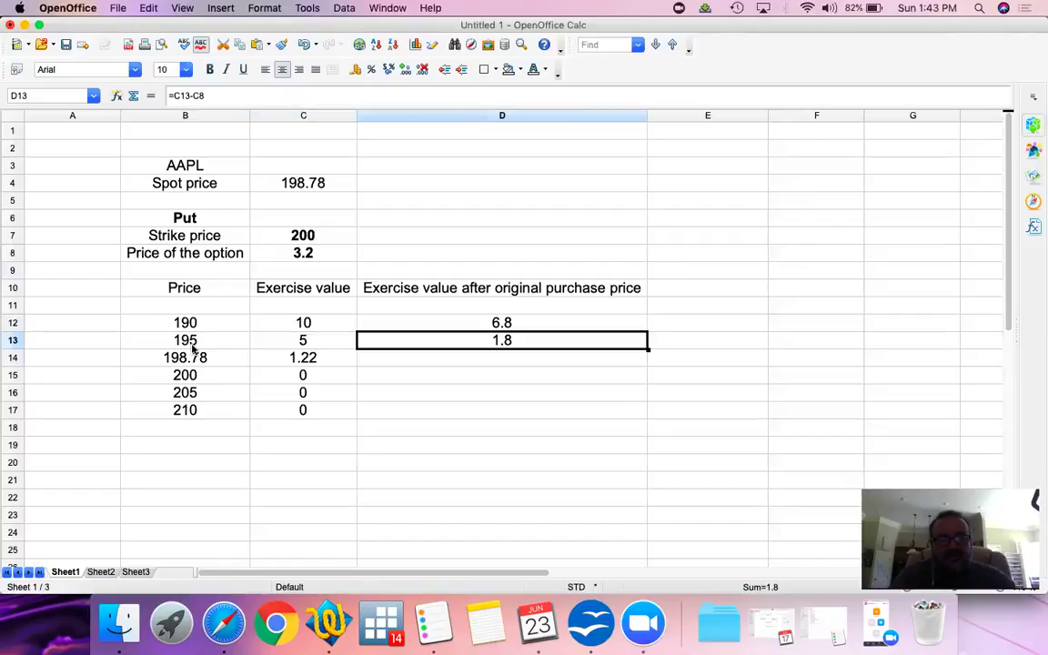
- Enter the price-198.78 net value as exercise value minus the option price, giving -1.98
key(Down)
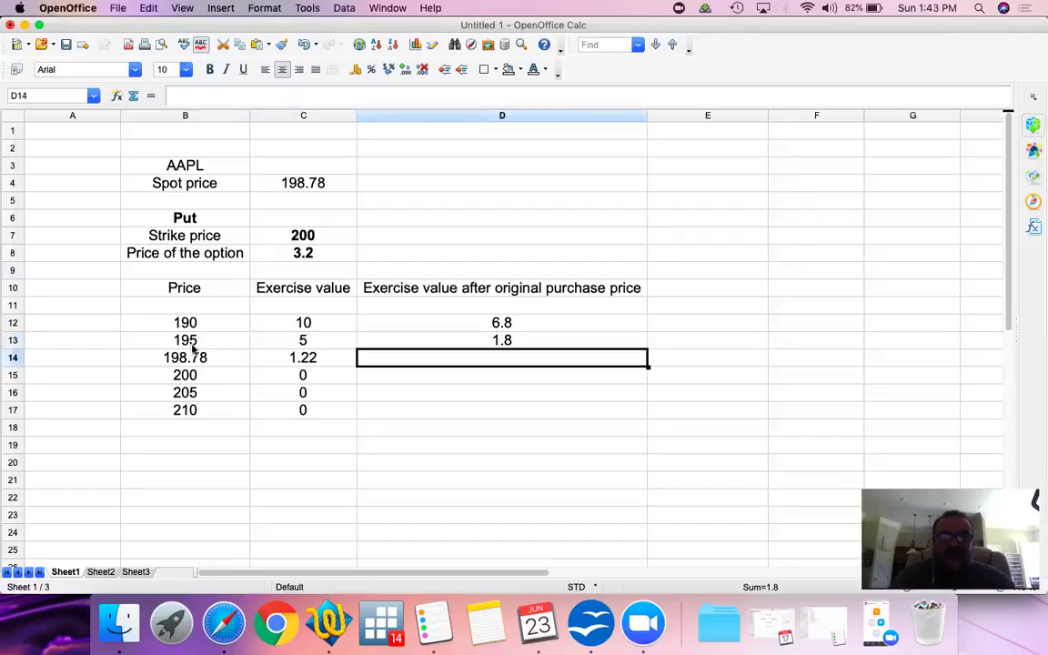
text(=)
key(Left)
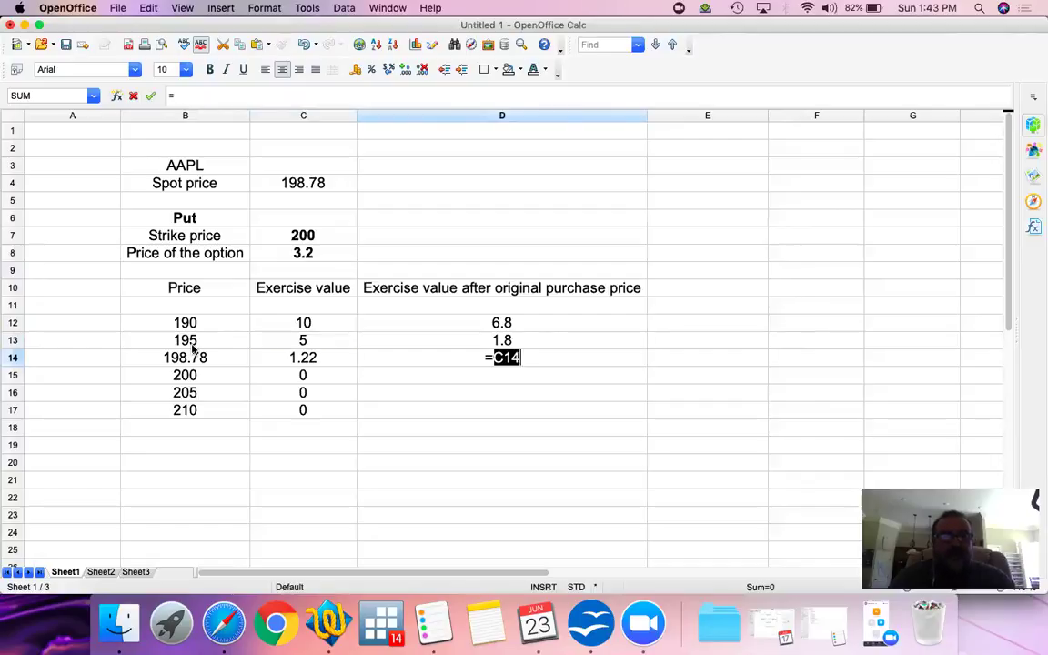
text(-)
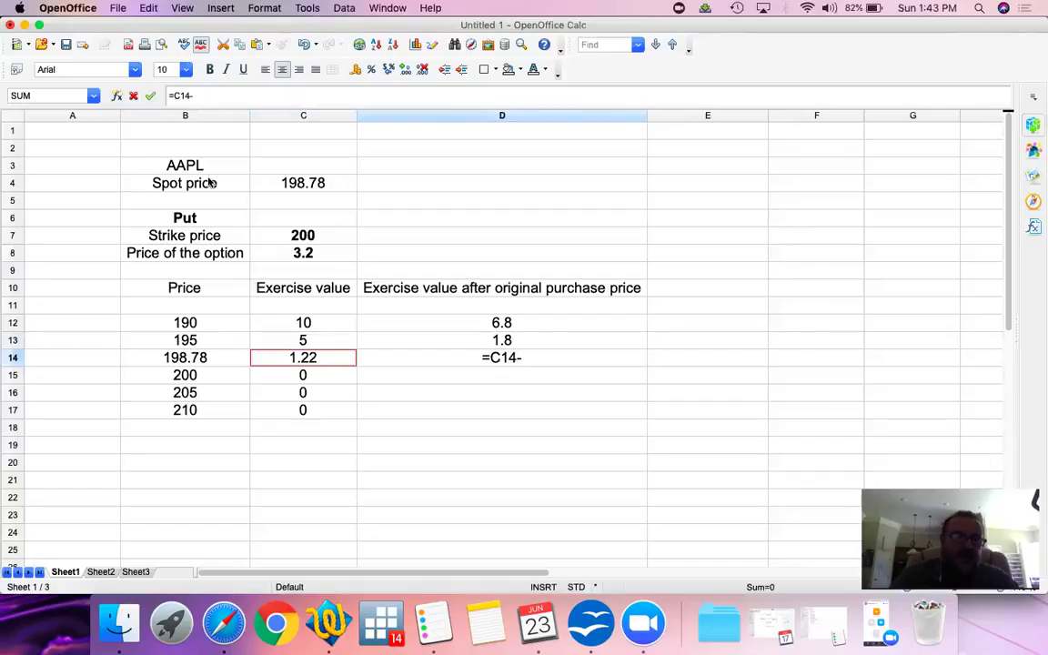
click(298, 254)
key(Return)
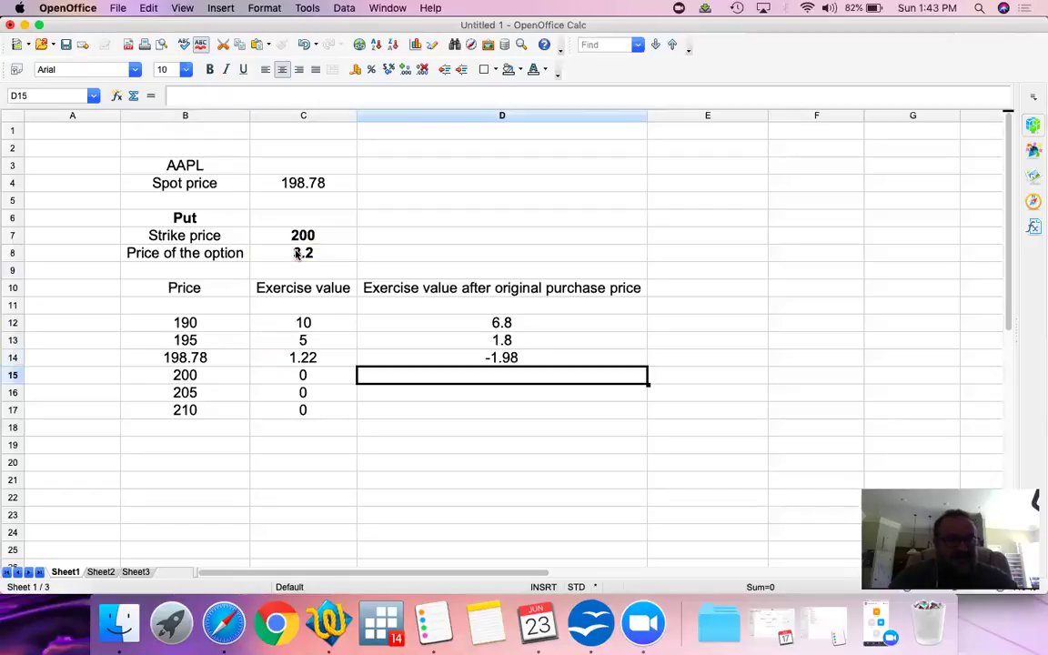
key(Up)
- Enter the price-200 net value as exercise value minus the option price, giving -3.2
key(Down)
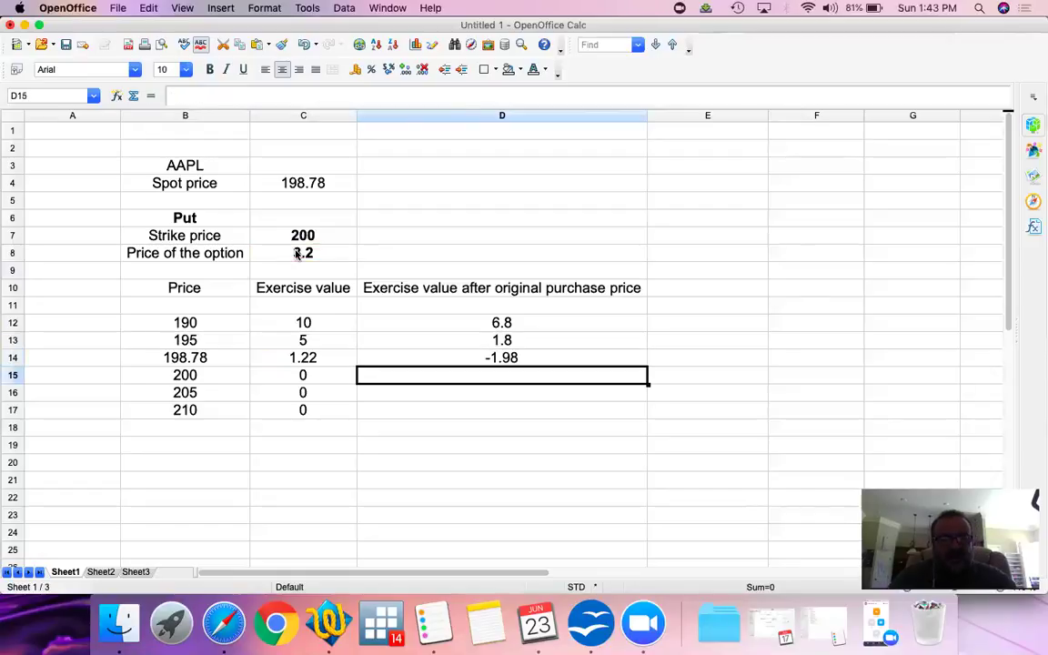
text(=)
key(Left)
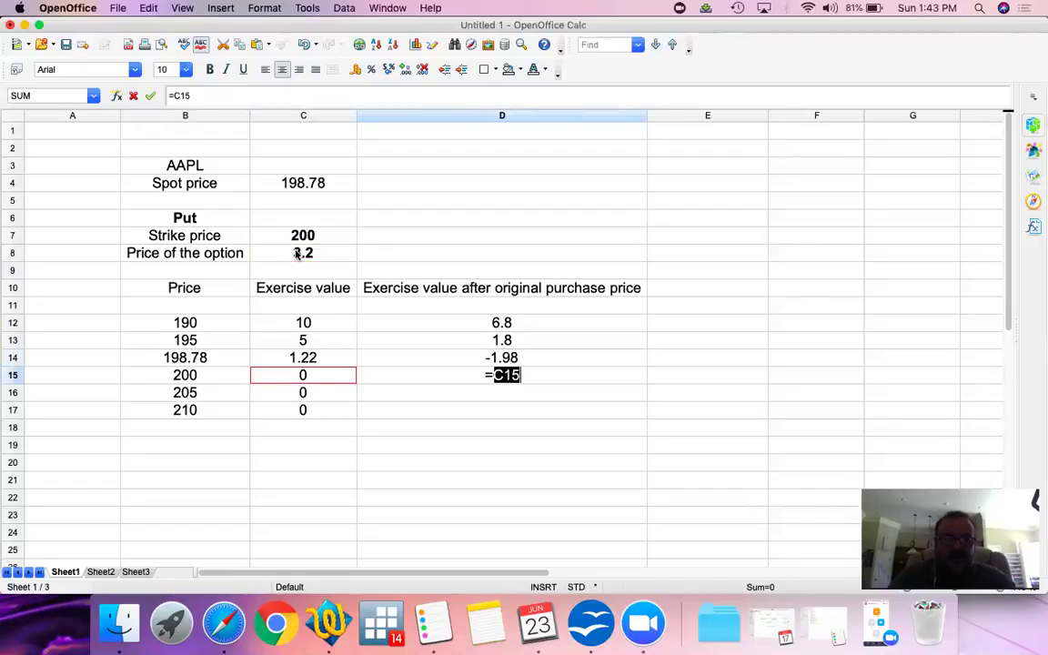
text(-)
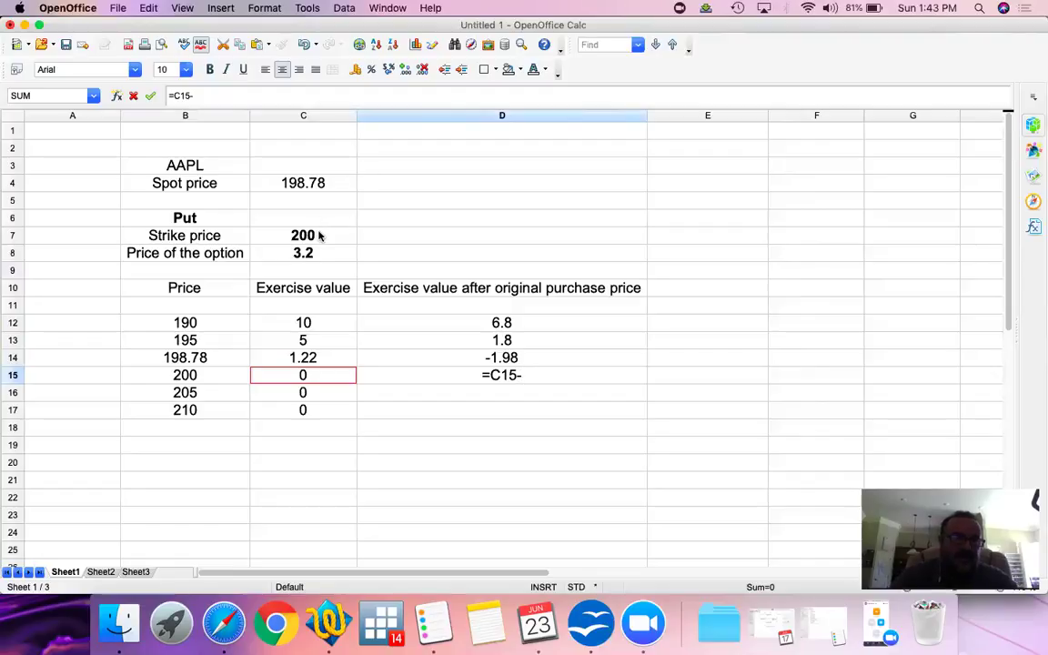
click(316, 253)
key(Return)
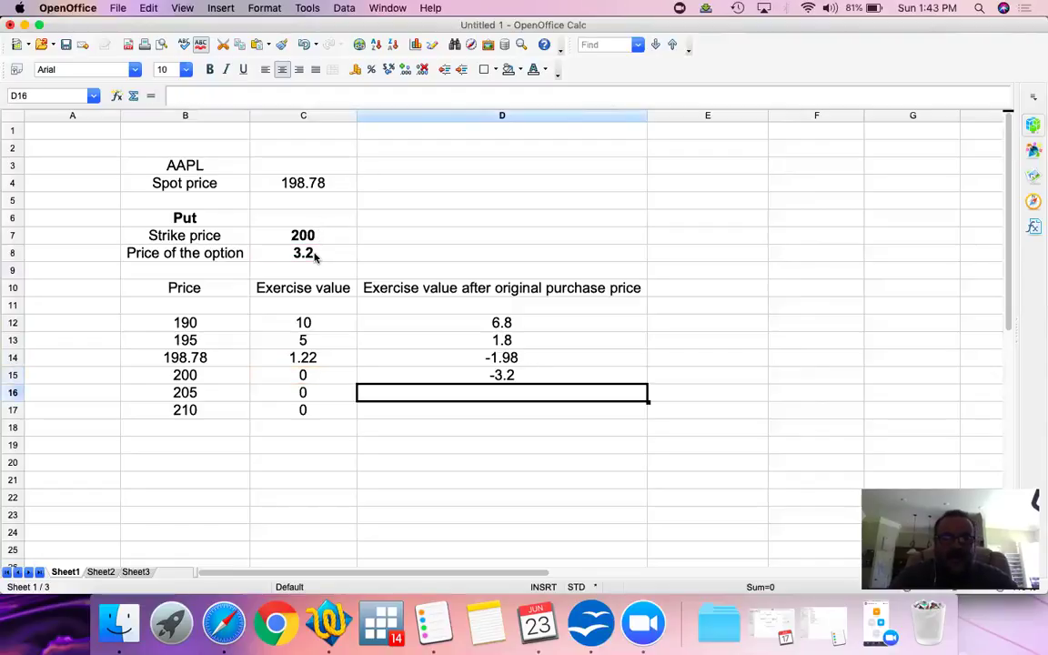
- Enter the net value formulas for prices 205 and 210, both giving -3.2
text(=)
key(Left)
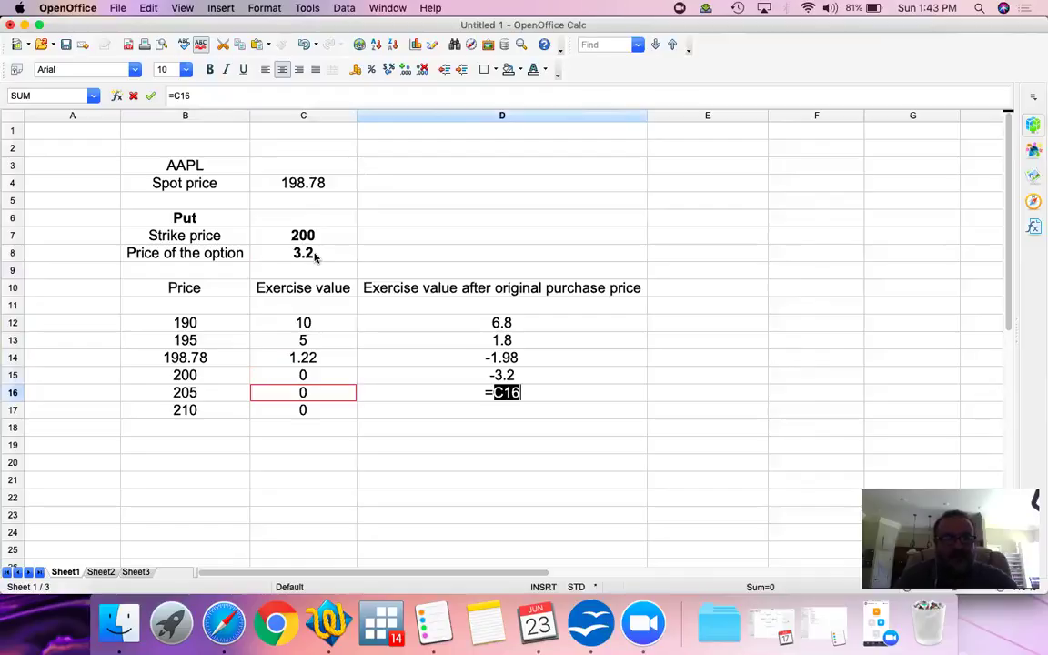
text(-)
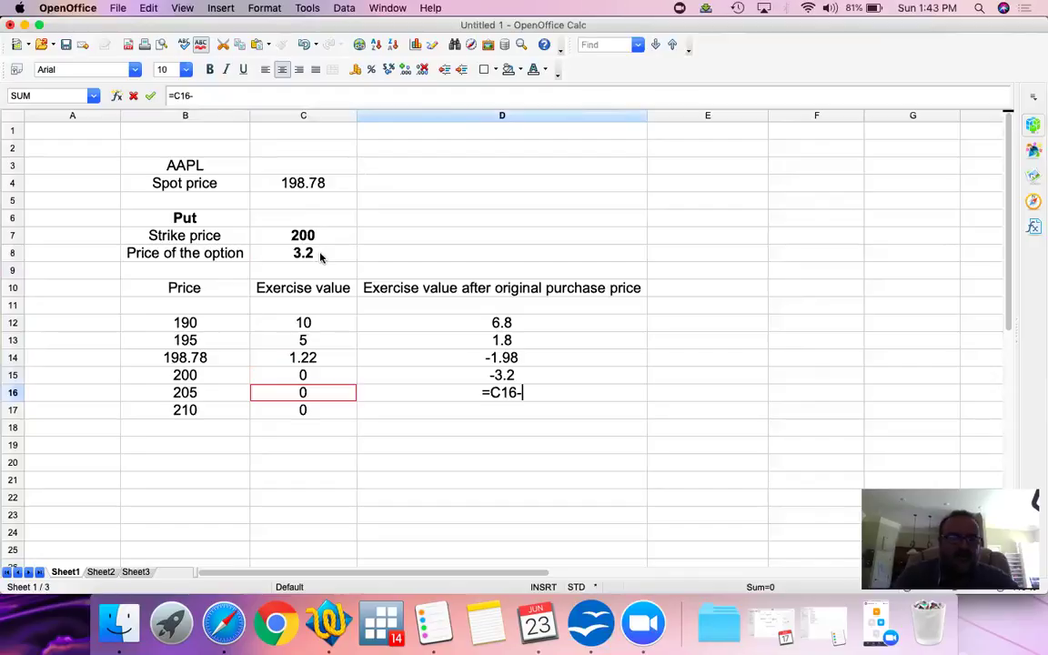
click(319, 257)
key(Return)
text(=)
key(Left)
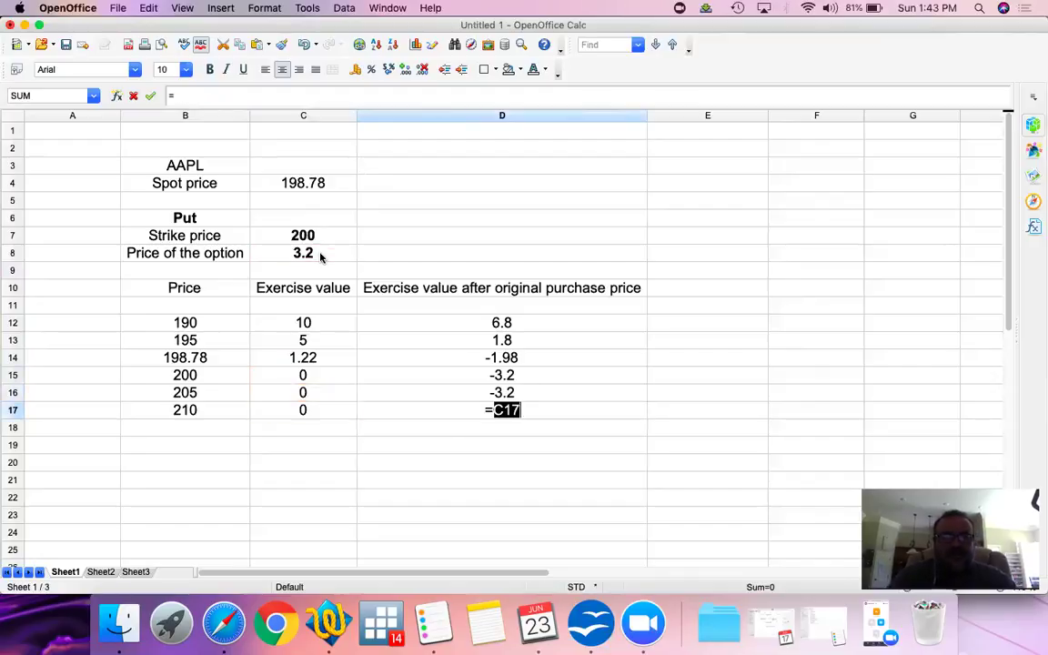
text(-)
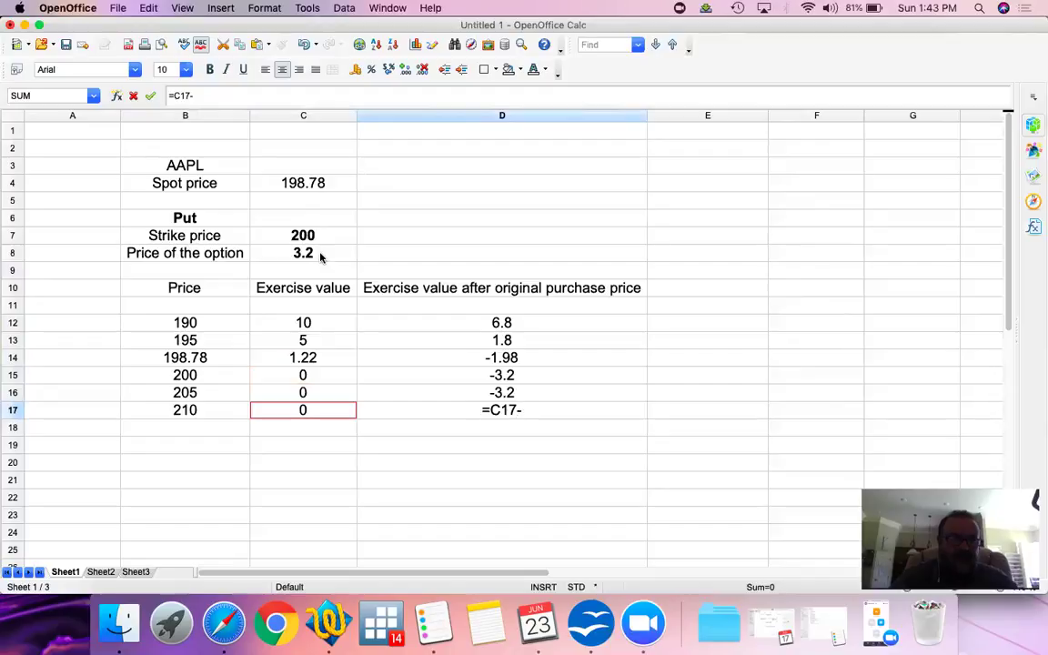
click(319, 257)
key(Return)
- Review the column D net value formulas from 6.8 down to -3.2
key(Up)
key(Up)
key(Up)
key(Up)
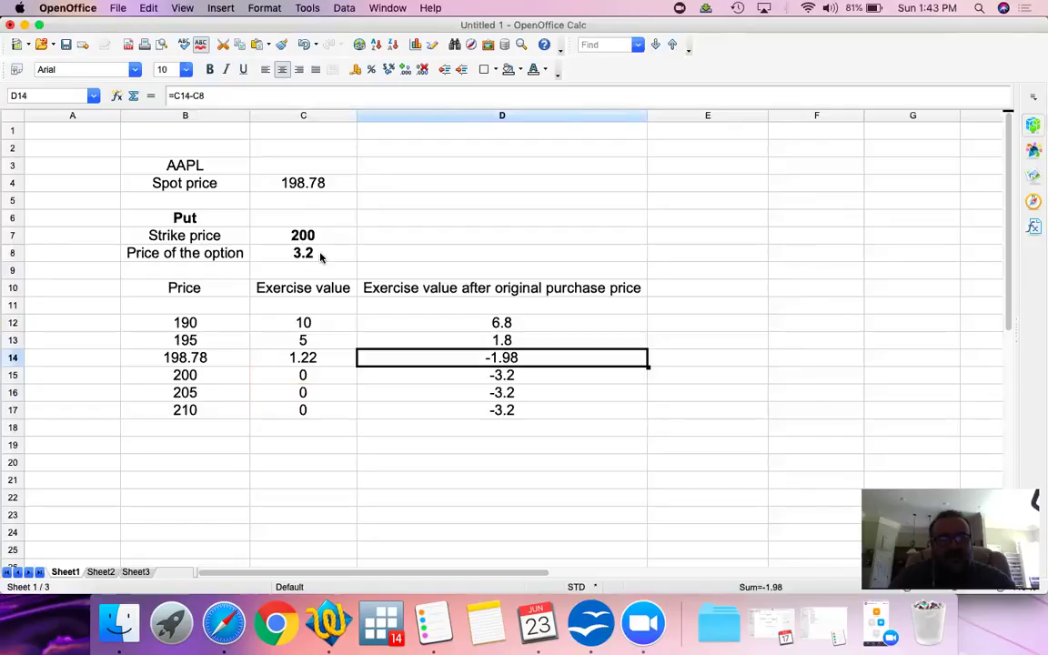
key(Up)
key(Up)
key(Down)
key(Down)
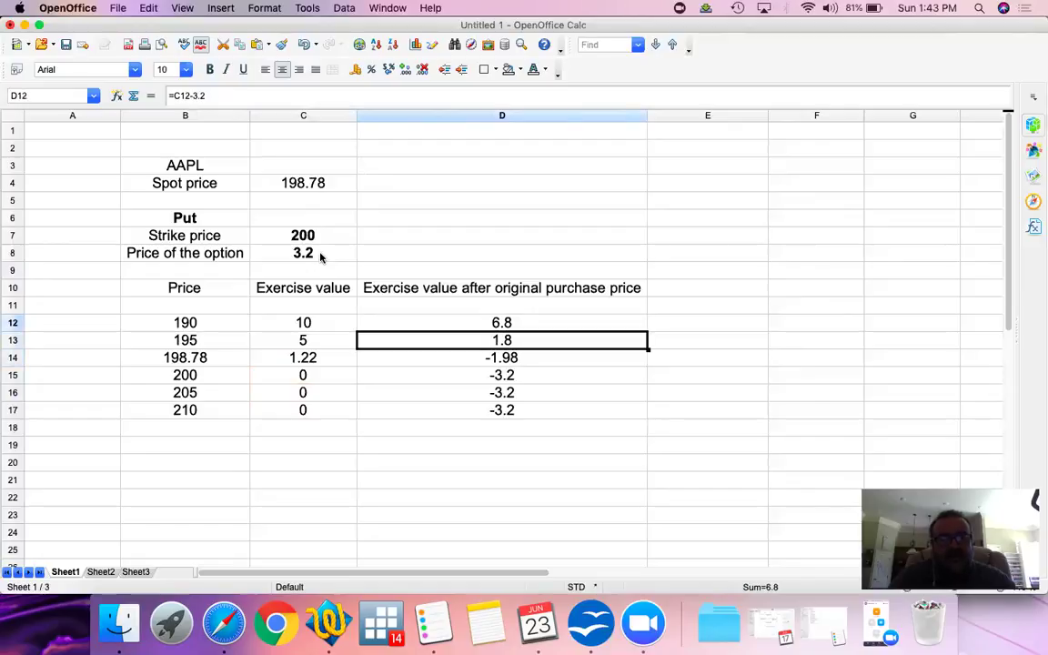
key(Down)
key(Down)
key(Down)
key(Up)
key(Up)
key(Up)
key(Up)
key(Up)
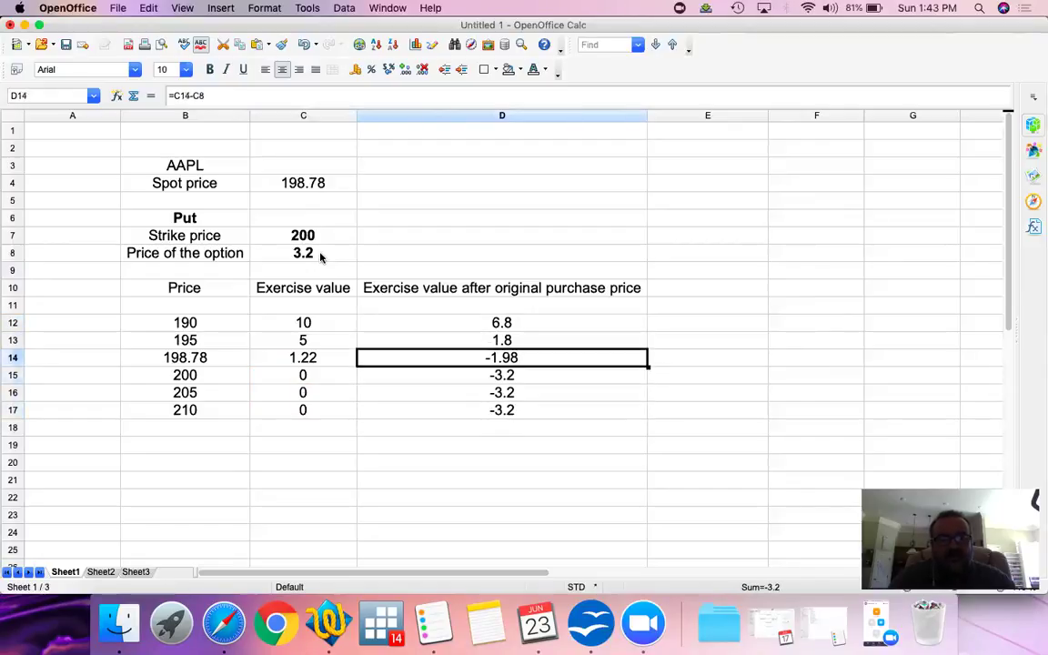
key(Up)
key(Up)
key(Right)
- Add the header 'Writer's outcome' in E10 and enter =-D12 in E12
text(Wri)
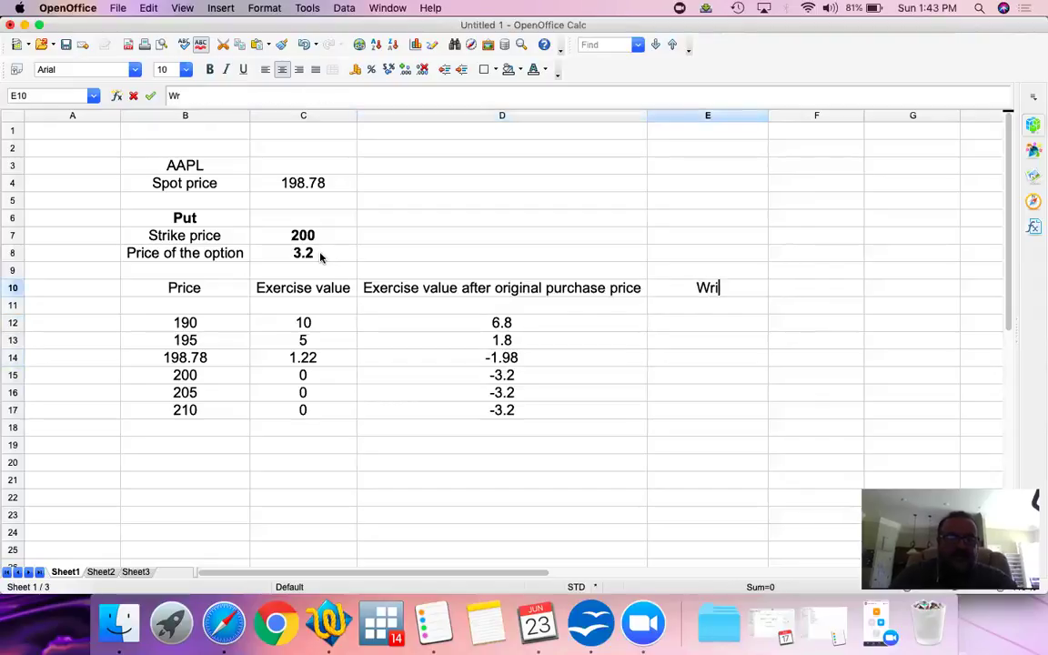
text(ter's )
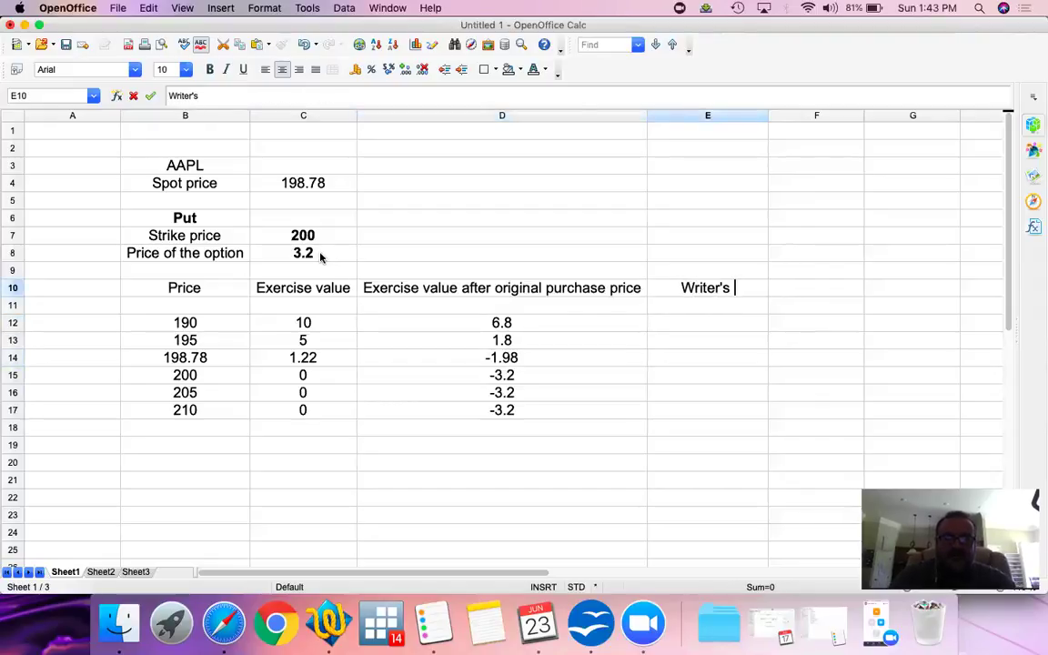
text(outcome)
key(Return)
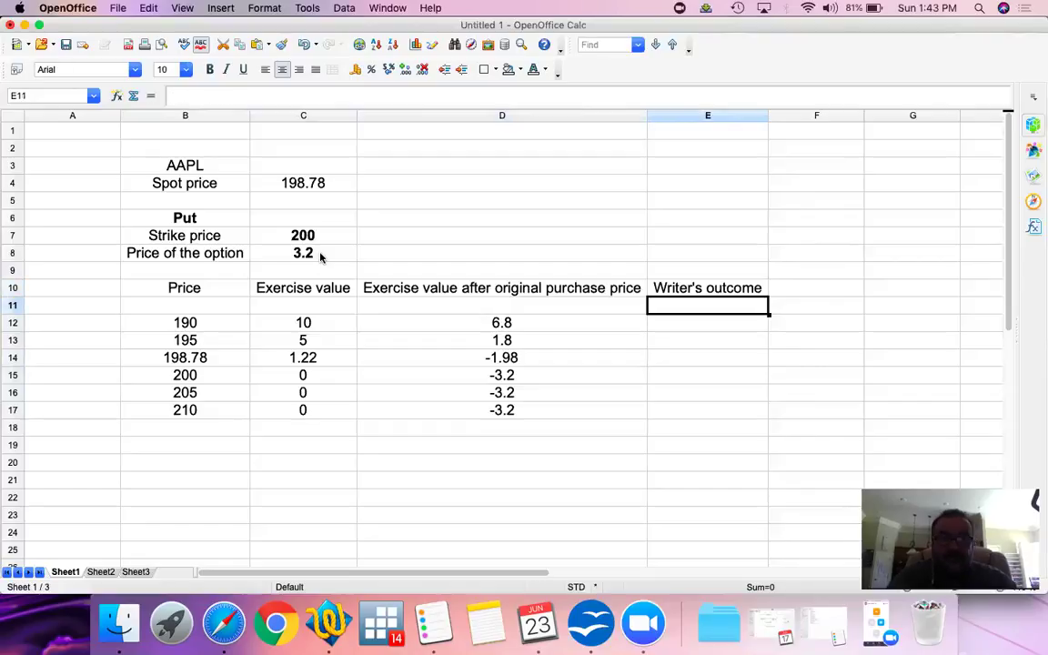
key(Down)
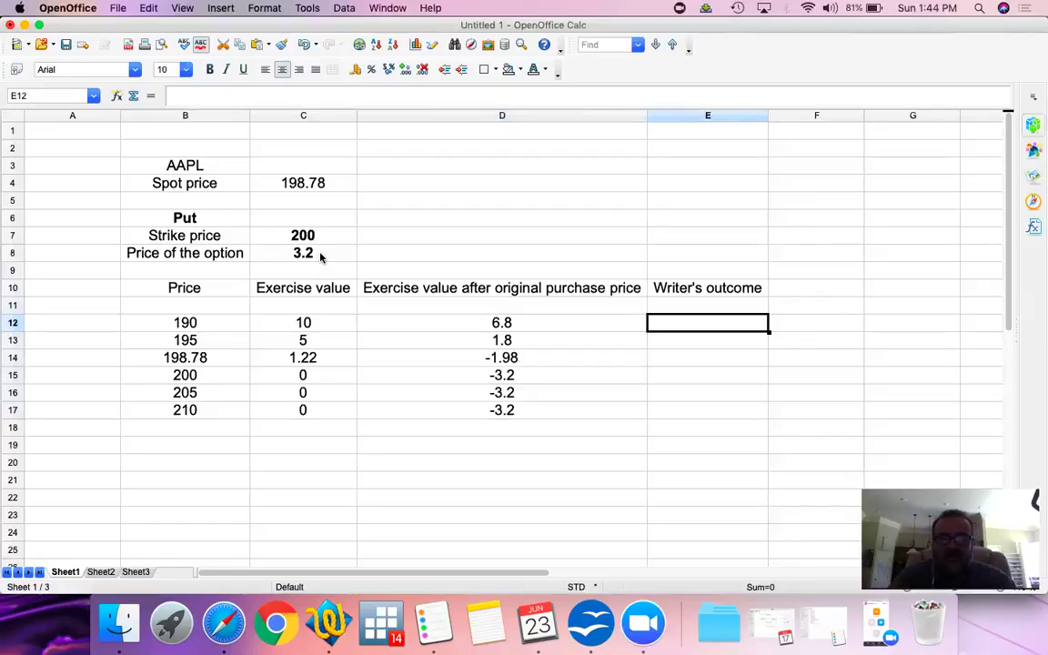
text(=-D12)
key(Return)
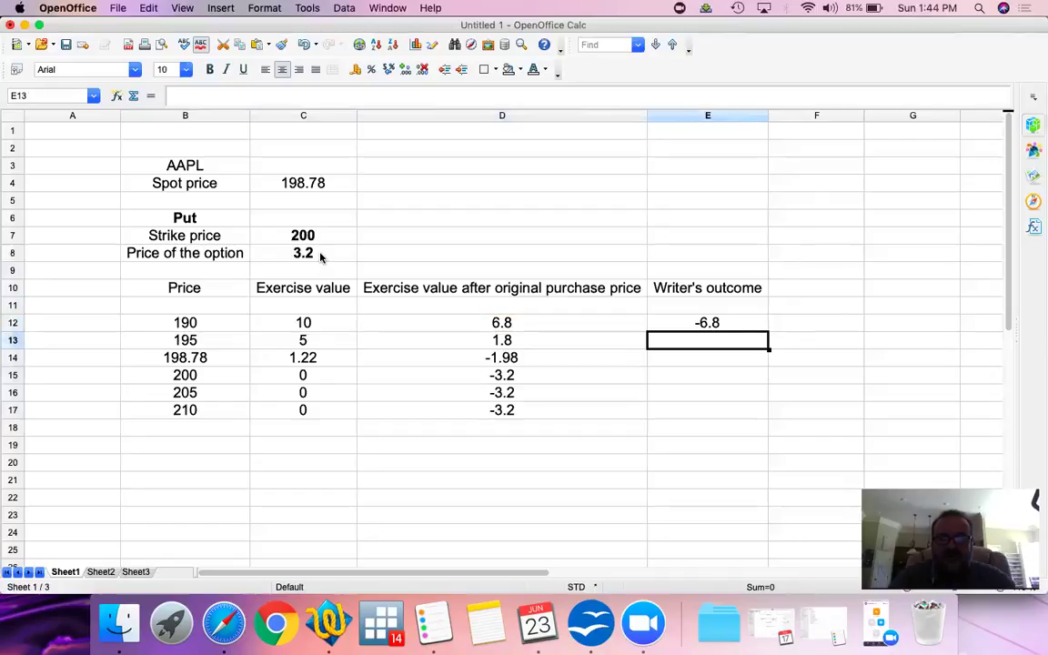
- Paste the =-D12 formula into E13:E17, giving -1.8, 1.98 and 3.2 values
key(Up)
key(Down)
key(shift+Down)
key(shift+Down)
key(shift+Down)
key(shift+Down)
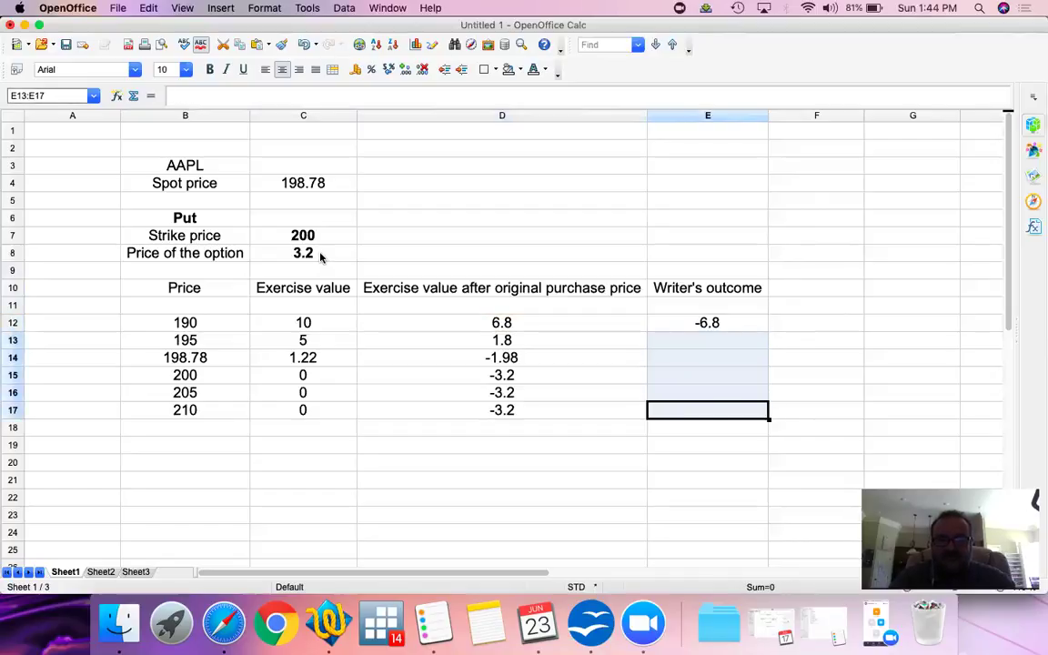
key(super+v)
key(Up)
key(Up)
key(Up)
key(Up)
key(Up)
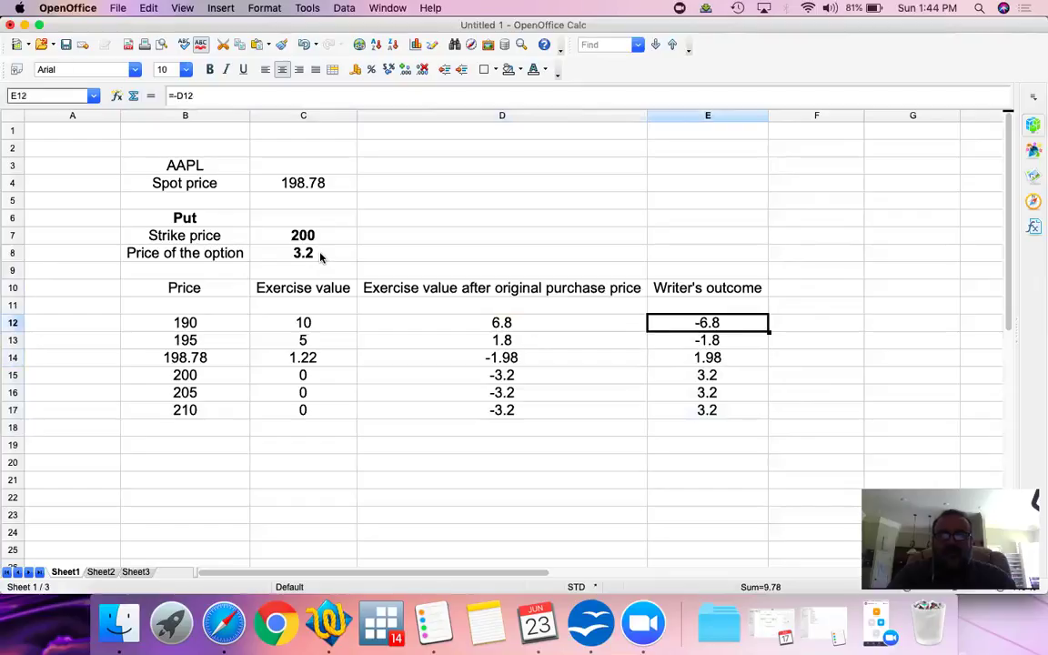
key(Left)
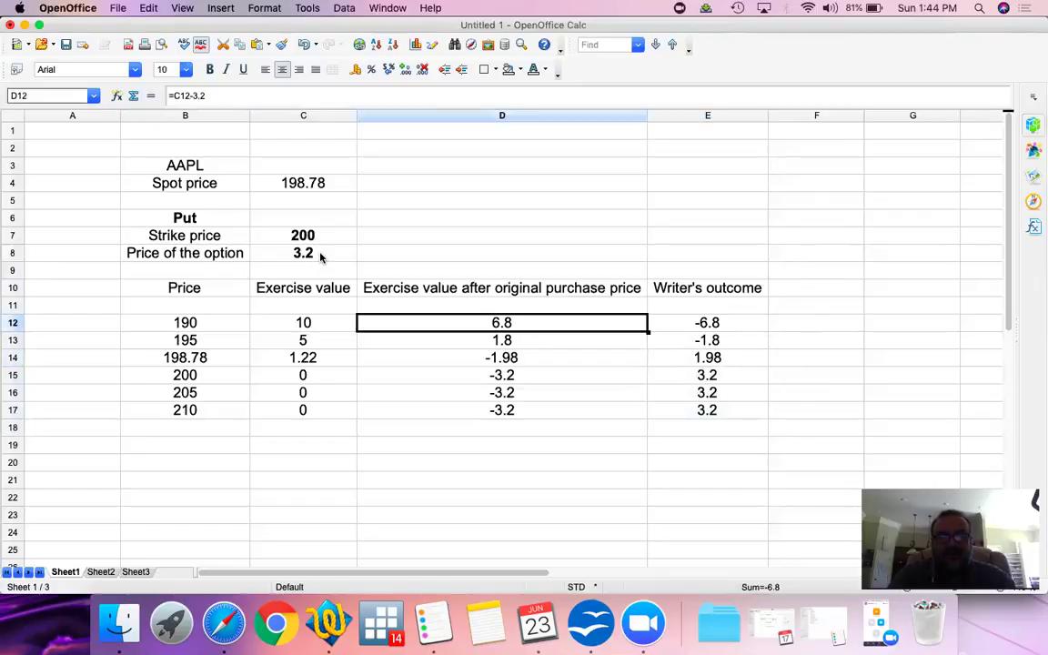
key(Left)
key(Left)
key(Up)
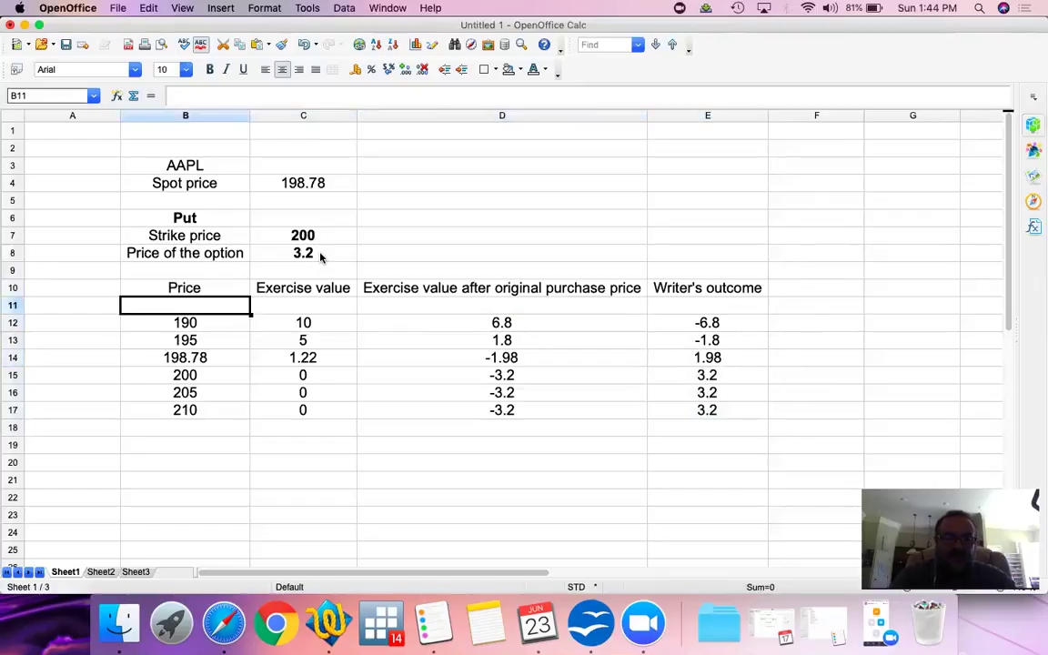
- Add price 100 in B11 with exercise value =C7-B11 in C11, giving 100
text(100)
key(Return)
key(Up)
key(Right)
text(=)
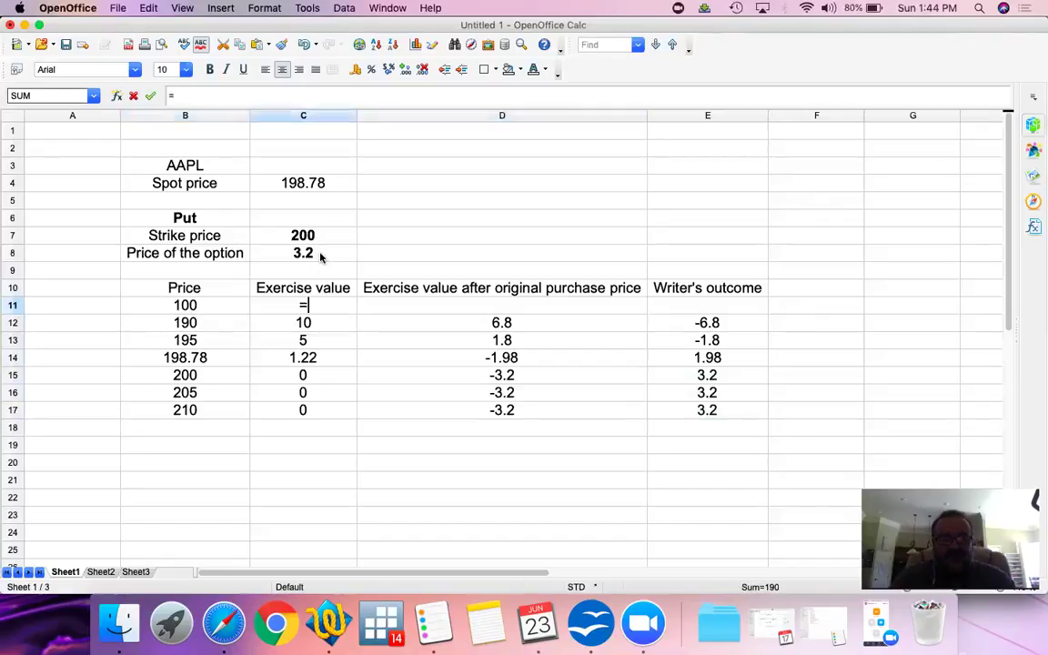
key(Up)
key(Up)
key(Up)
key(Up)
text(-)
key(Left)
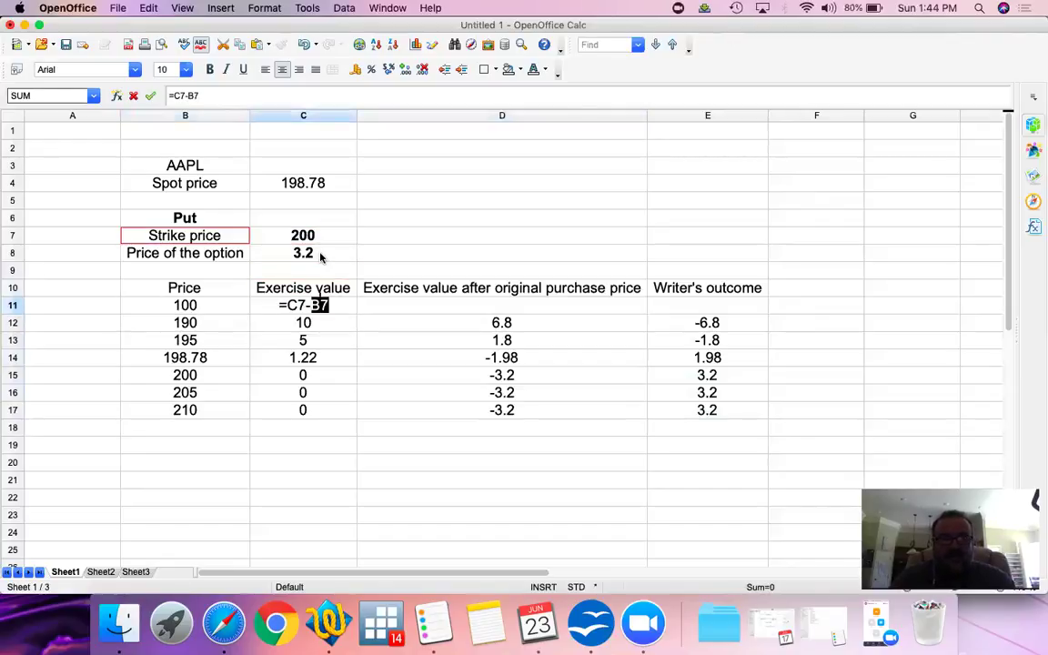
key(Down)
key(Down)
key(Down)
key(Down)
key(Return)
key(Up)
- Enter the net value =C11-C8 in D11, giving 96.8
key(Right)
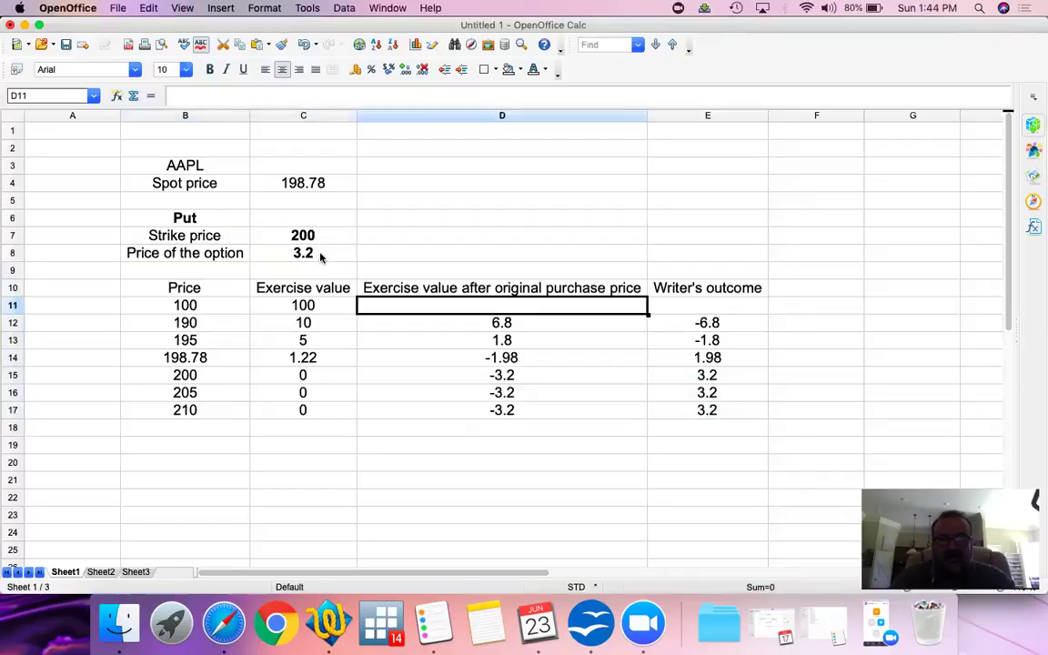
text(=)
key(Left)
text(-)
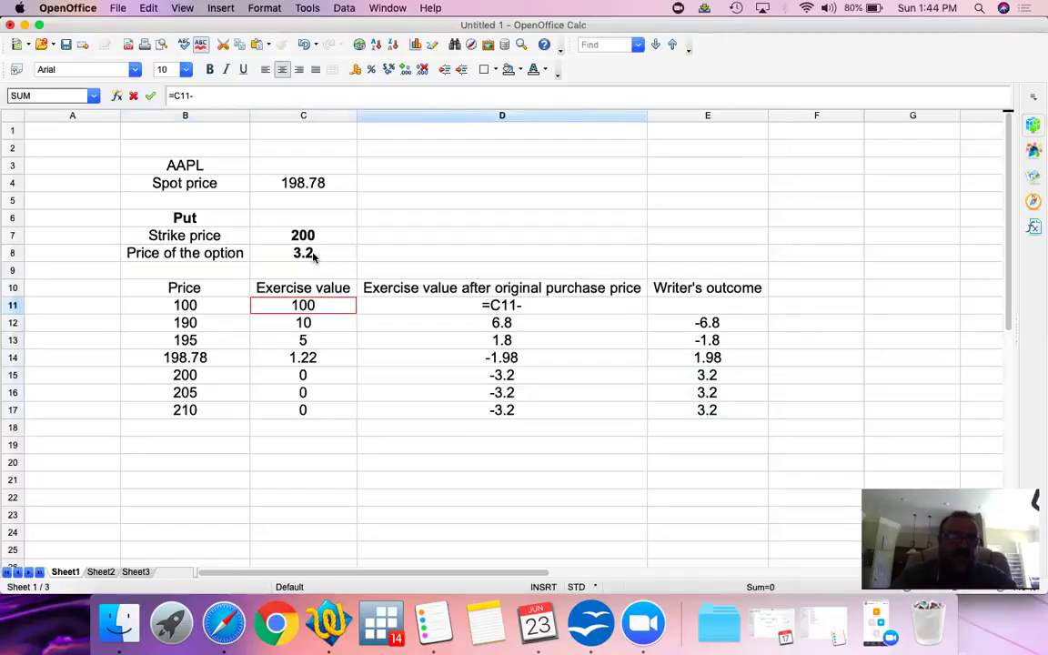
click(314, 256)
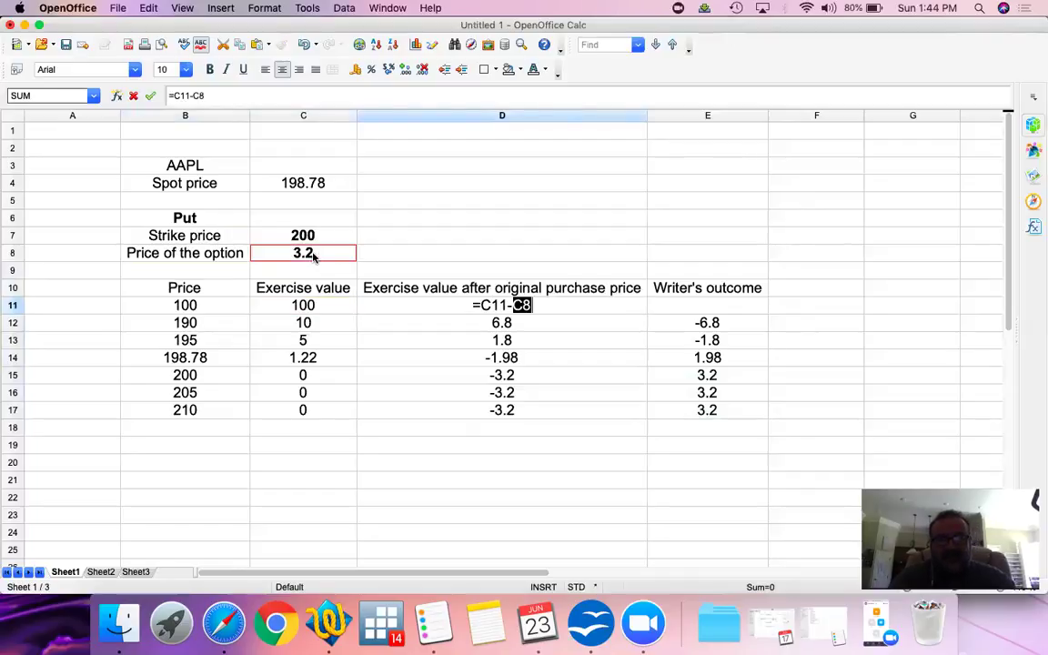
key(Return)
key(Up)
- Copy the writer's outcome formula into E11, giving -96.8
key(Right)
key(Down)
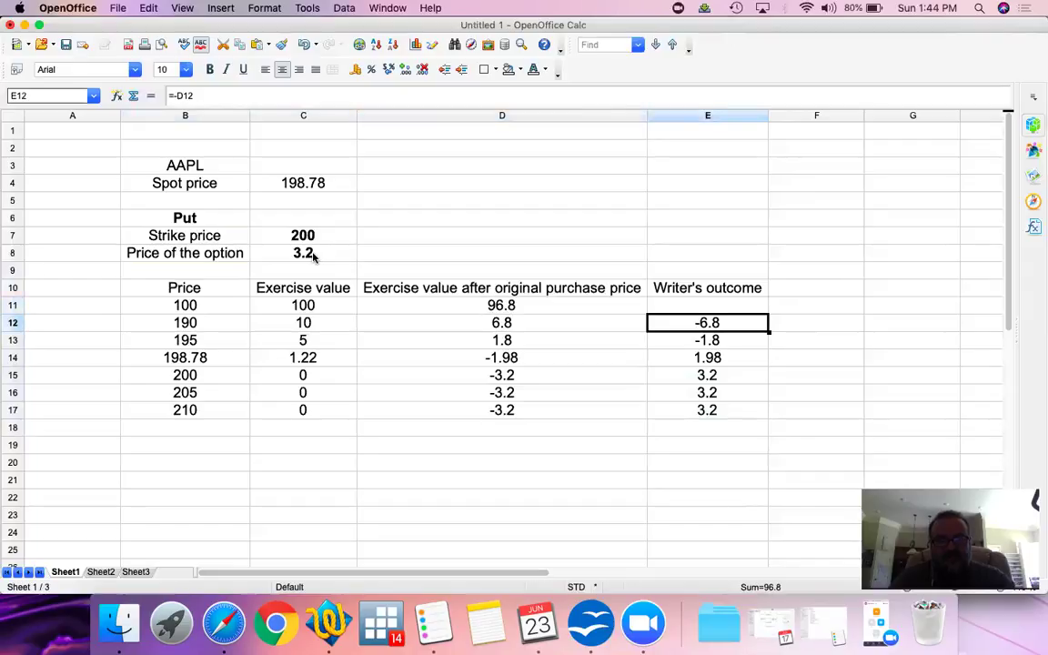
key(super+c)
key(Up)
key(super+v)
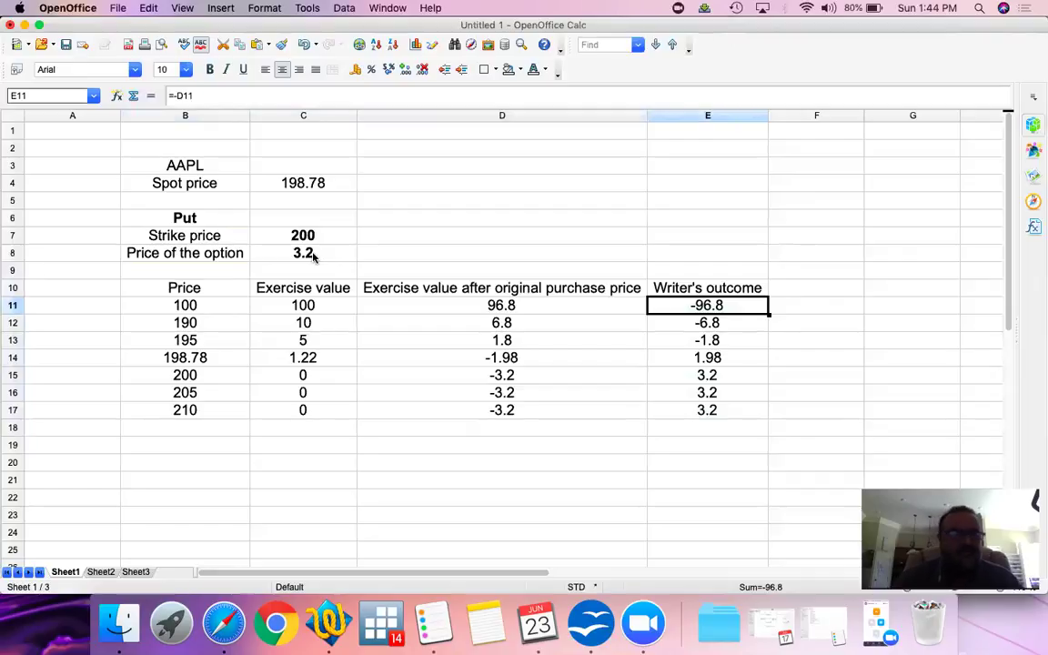
key(Down)
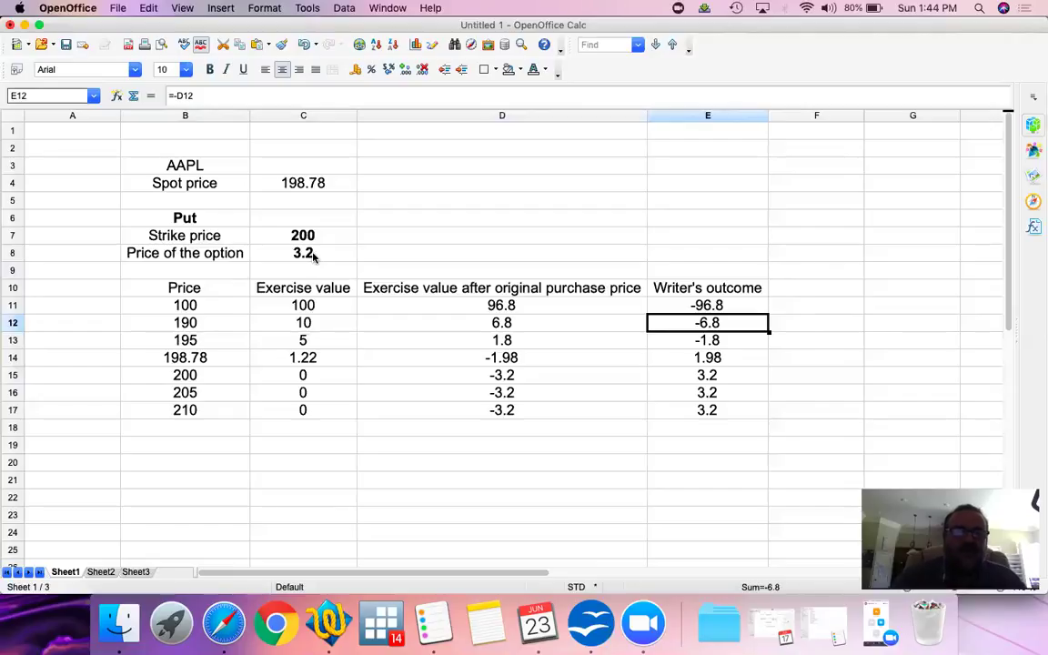
key(Down)
key(Down)
key(Down)
key(Down)
key(Down)
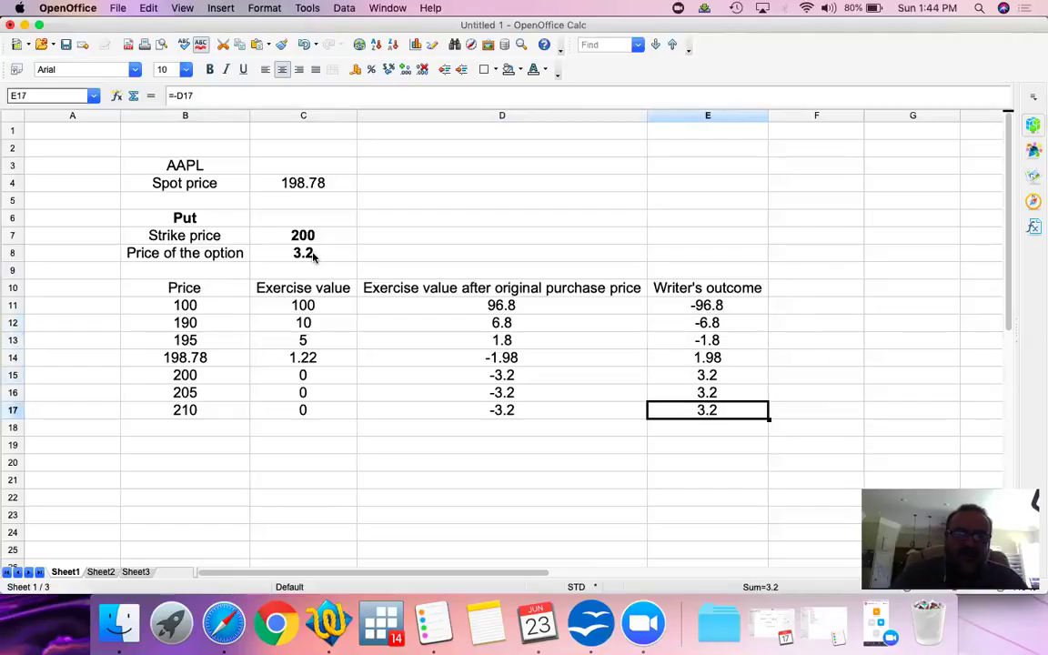
key(Up)
key(Up)
key(Down)
key(Down)
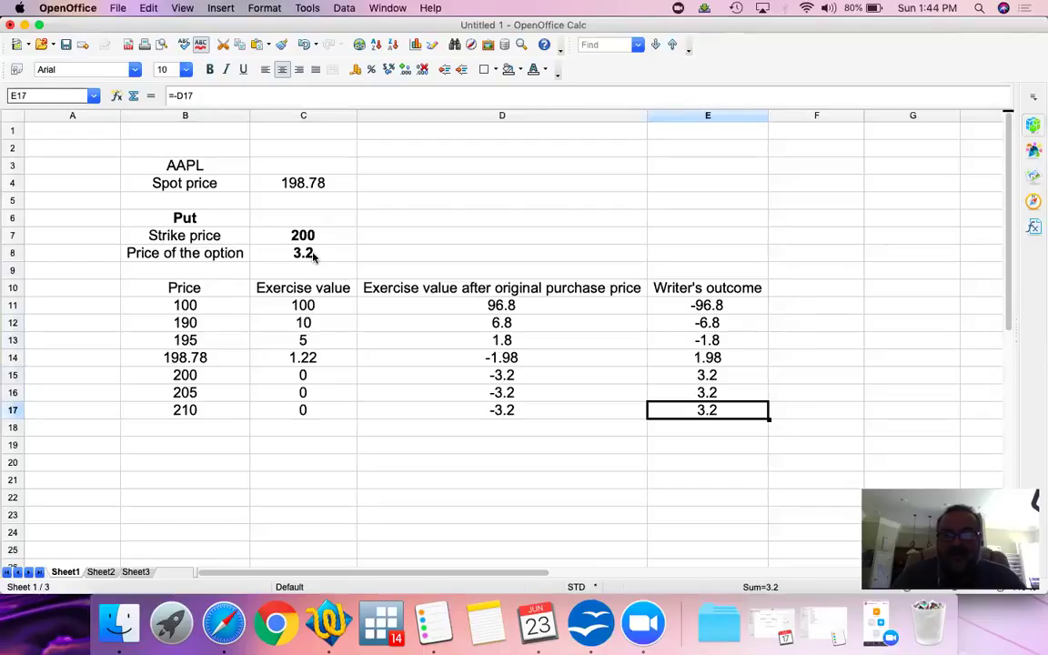
key(Up)
key(Up)
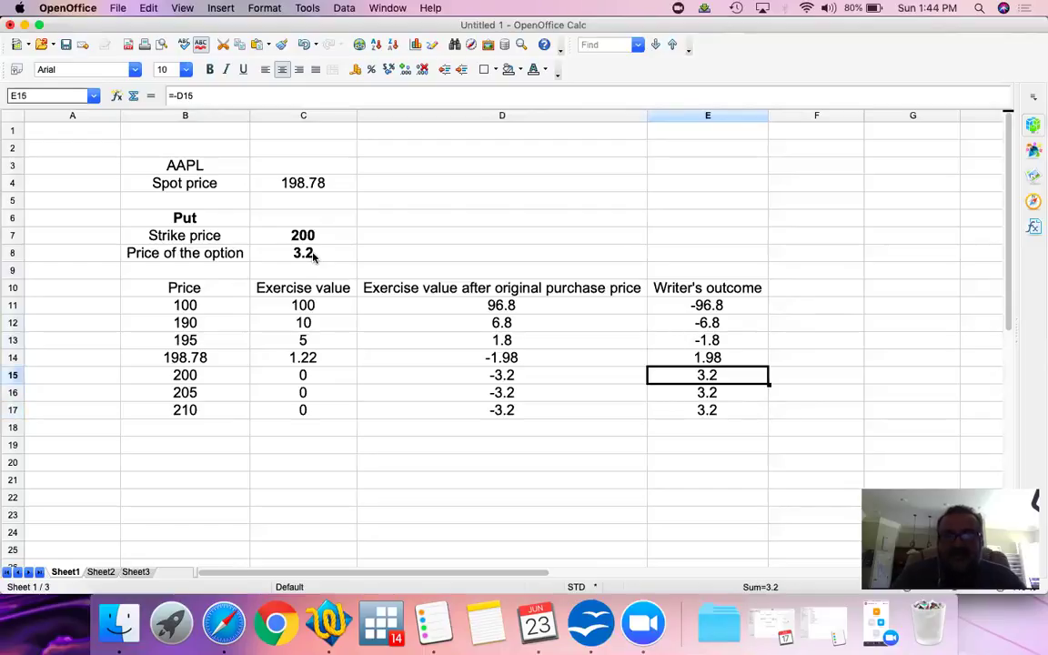
key(Down)
key(Down)
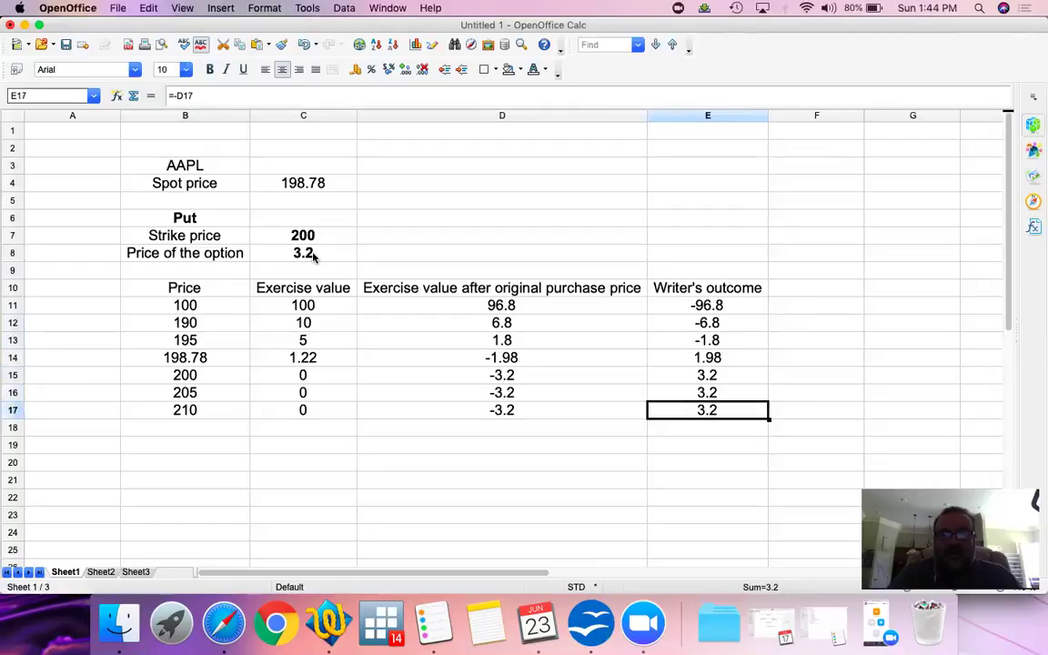
key(Up)
key(Up)
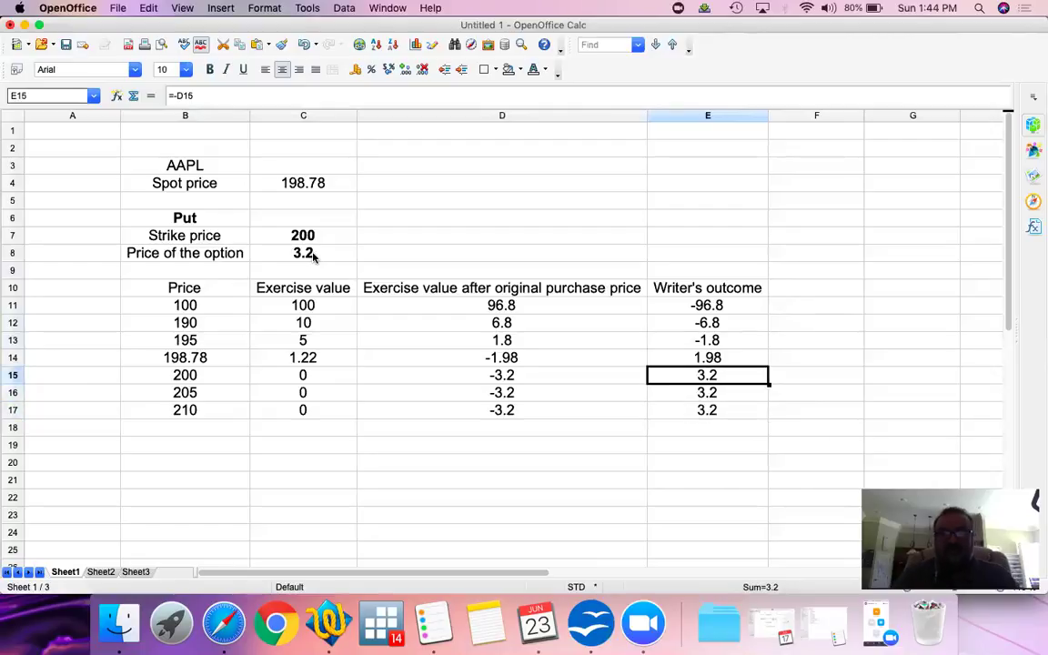
key(Up)
key(Up)
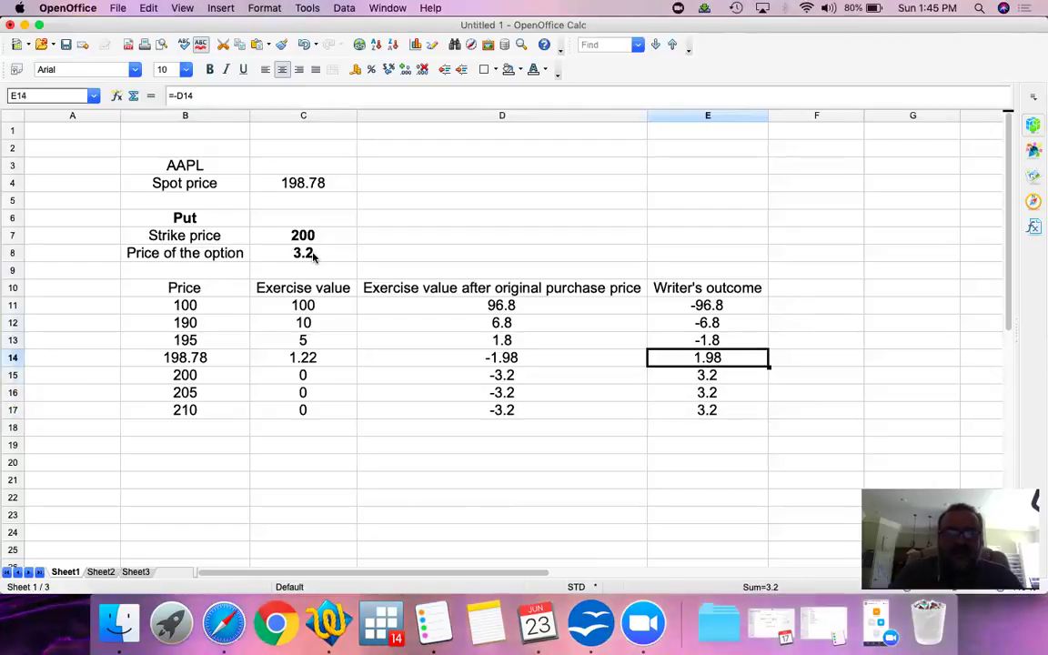
key(Up)
key(Up)
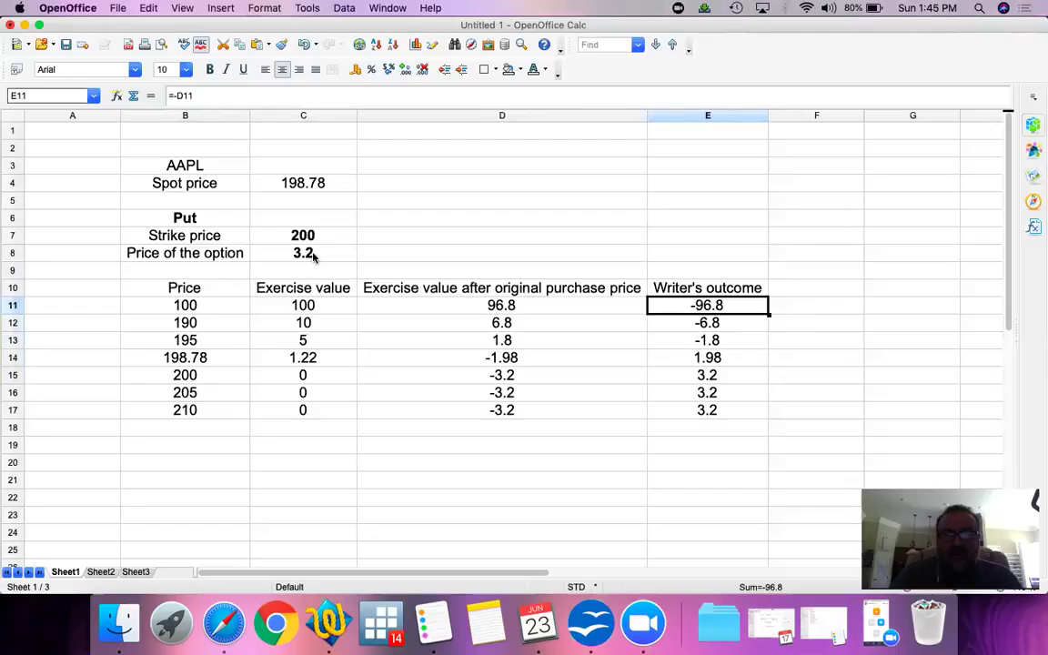
key(Down)
key(Down)
key(Down)
key(Down)
key(Down)
key(Down)
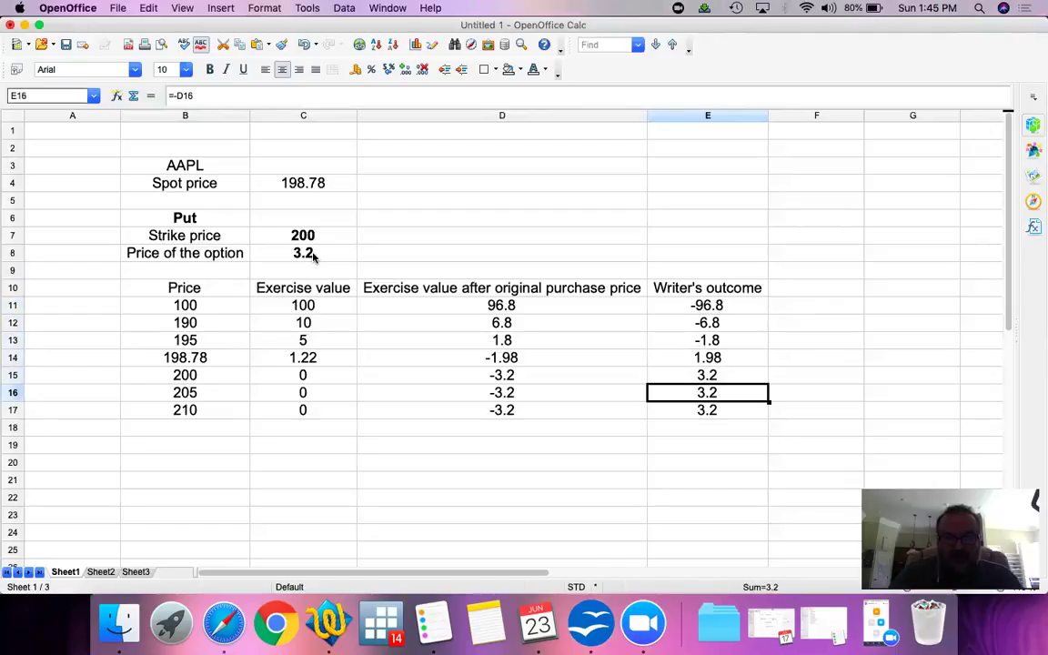